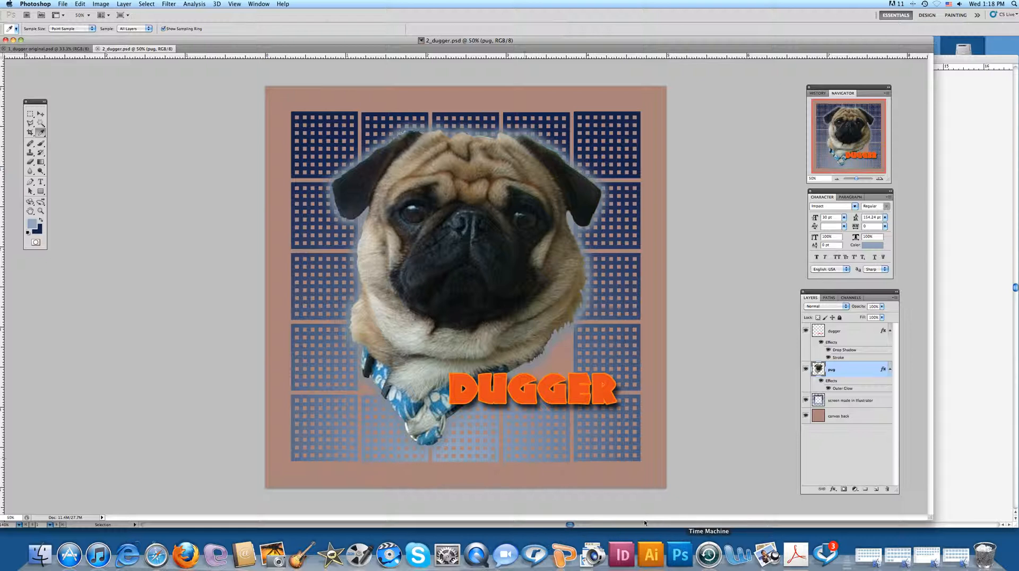
Check the pixel dimensions, document size in inches and resolution of 1_dugger original.psd in the Image Size settings.
click(47, 49)
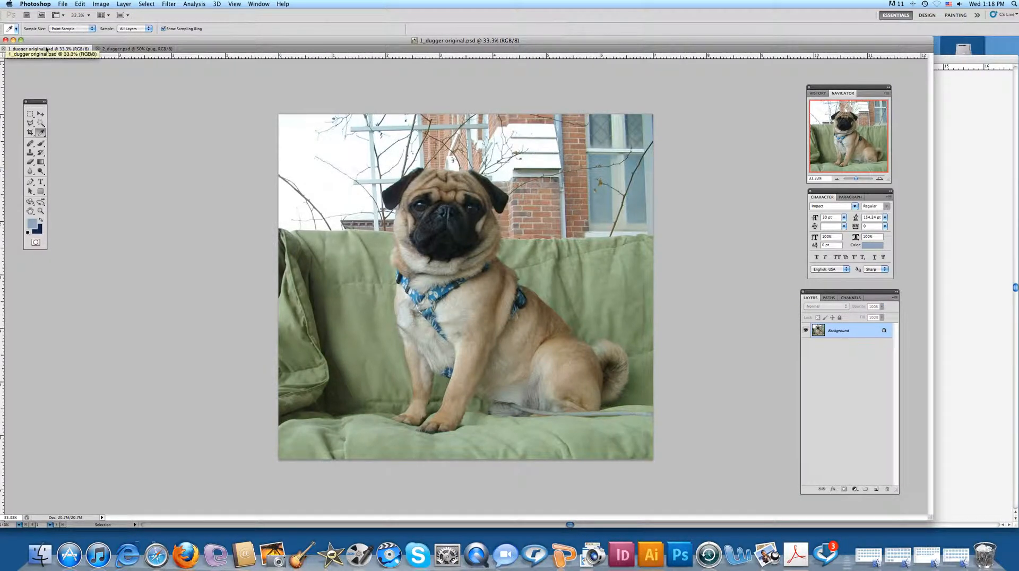
click(100, 5)
click(114, 74)
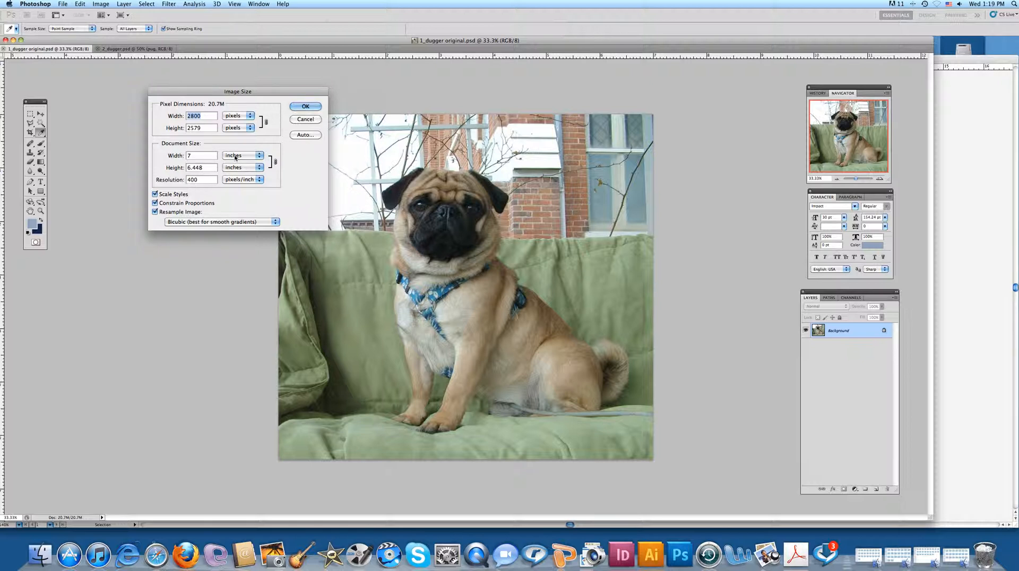
click(259, 157)
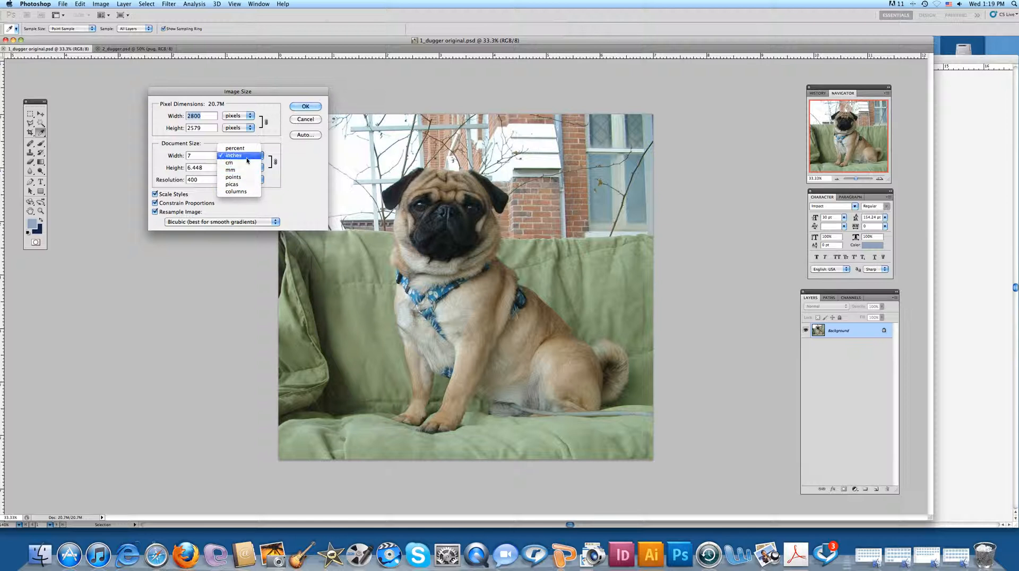
click(246, 157)
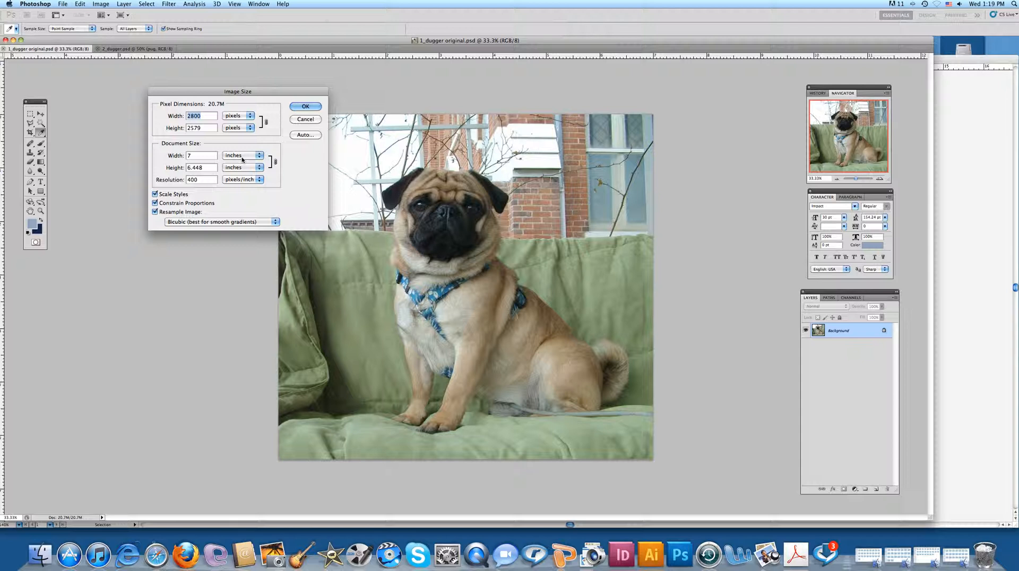
click(303, 106)
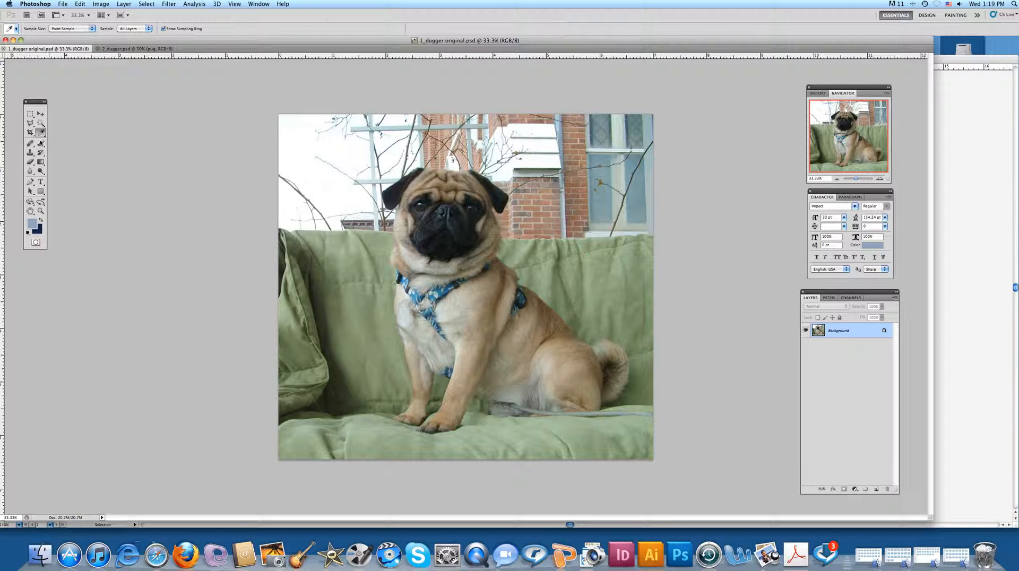
click(30, 123)
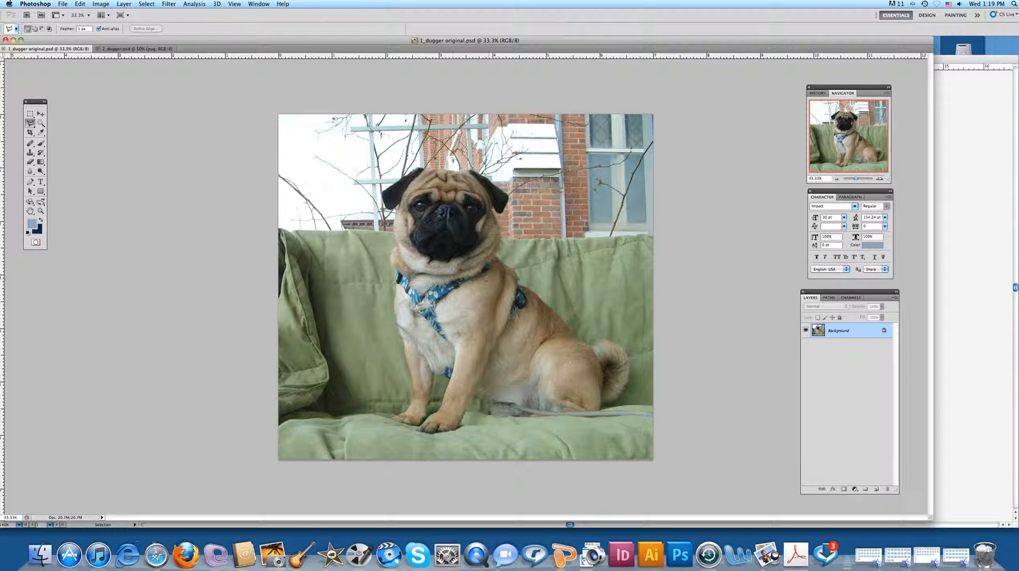
Isolate the pug layer in 2_dugger.psd by hiding the dugger, screen made in illustrator and canvas back layers.
click(139, 49)
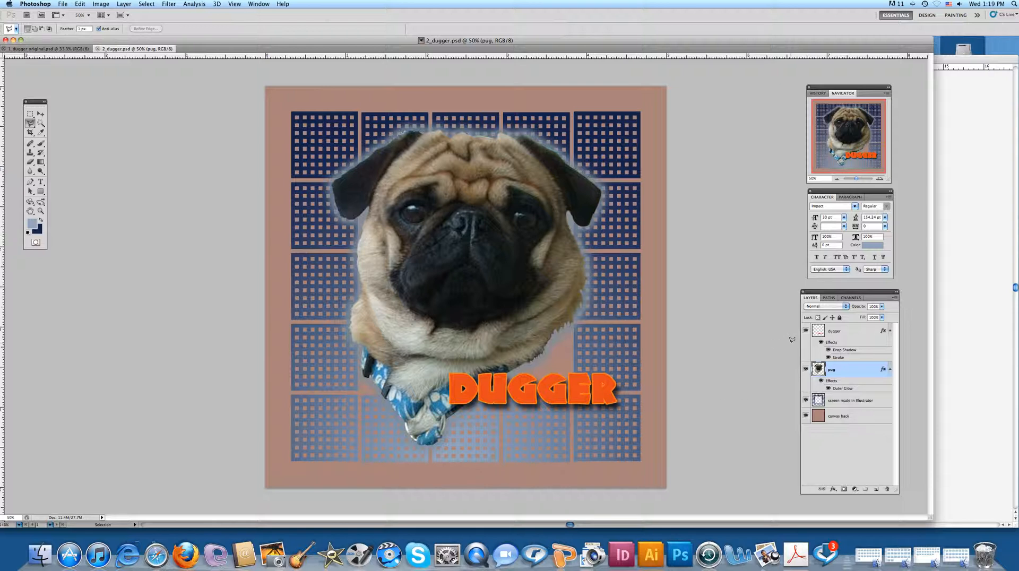
click(806, 330)
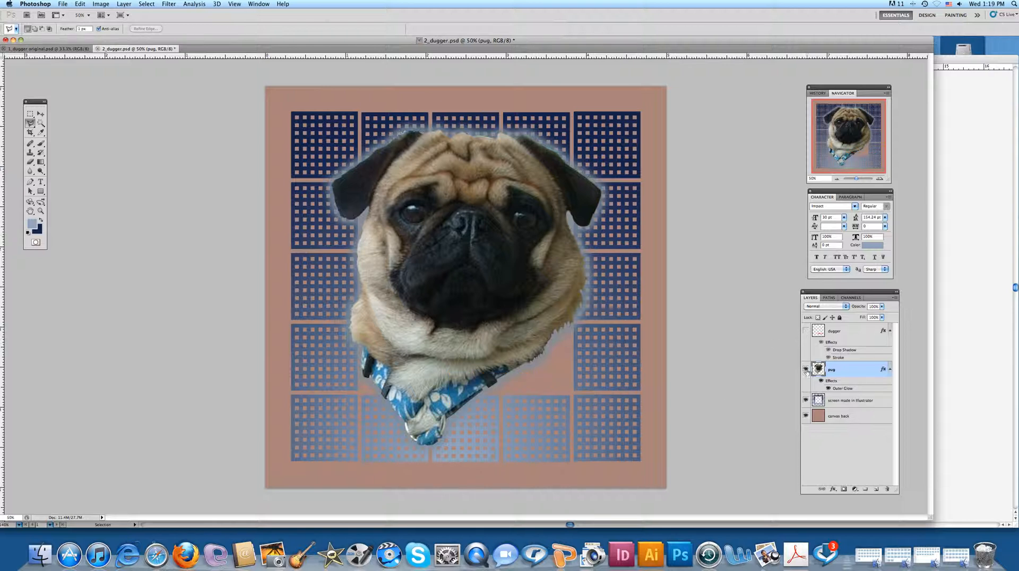
click(805, 400)
click(806, 416)
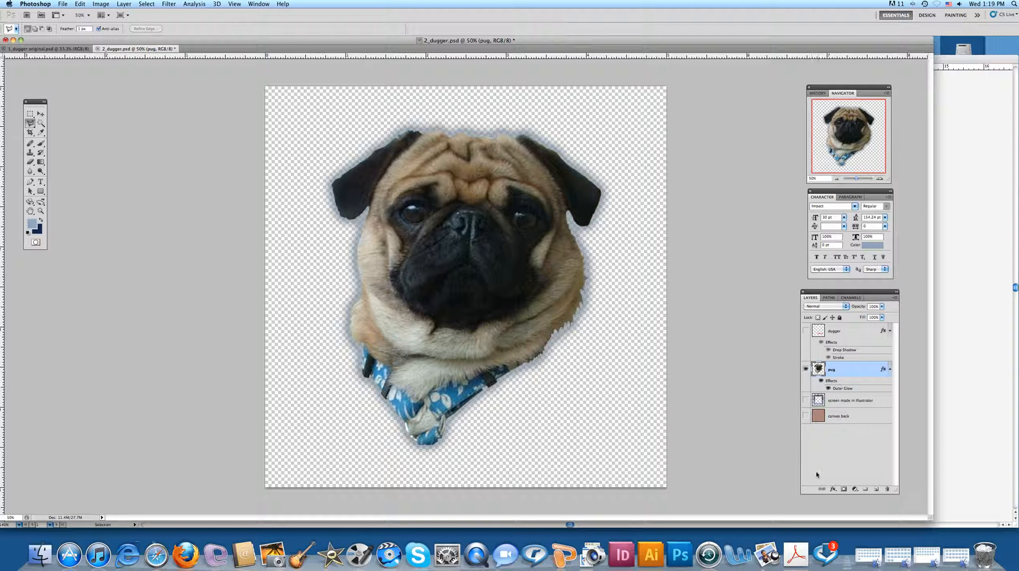
Review the pug layer's Outer Glow settings and compare the image with the glow off and on.
click(831, 489)
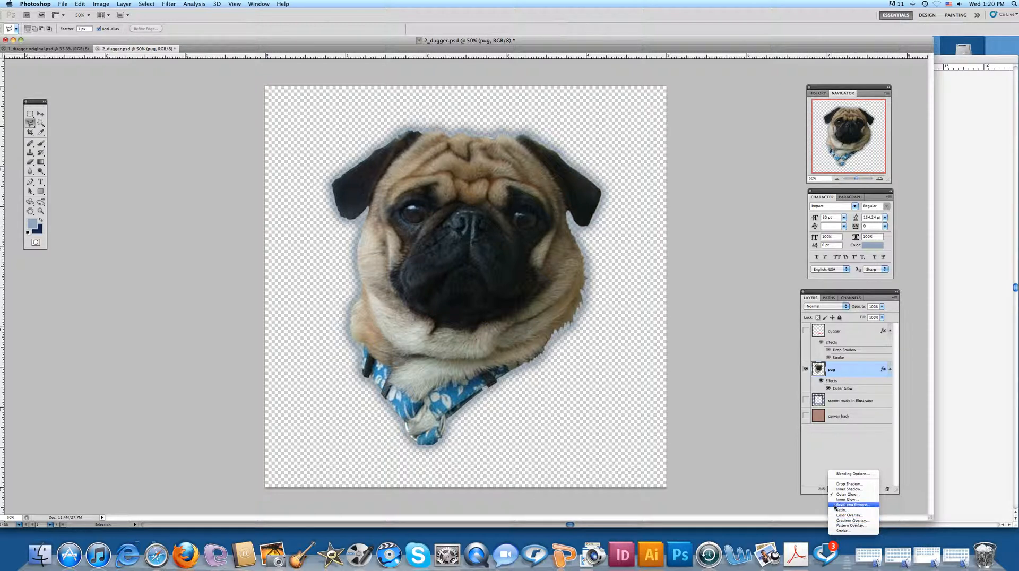
click(846, 439)
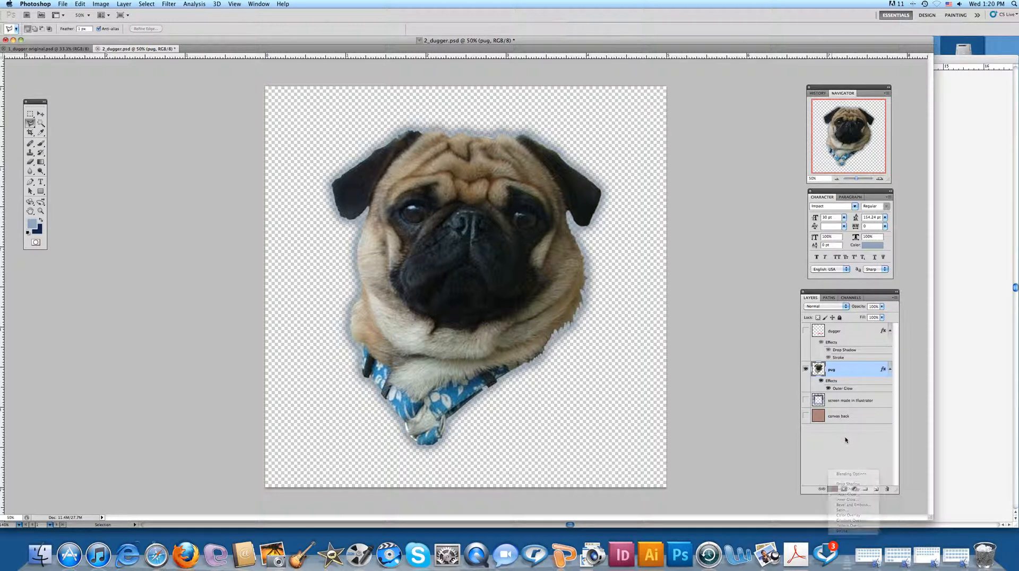
double_click(839, 391)
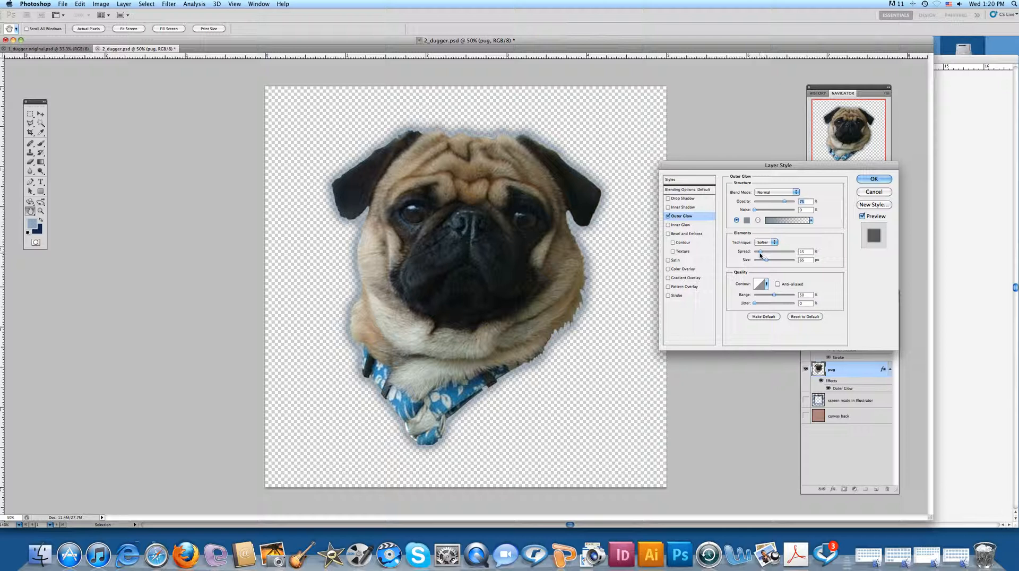
click(874, 179)
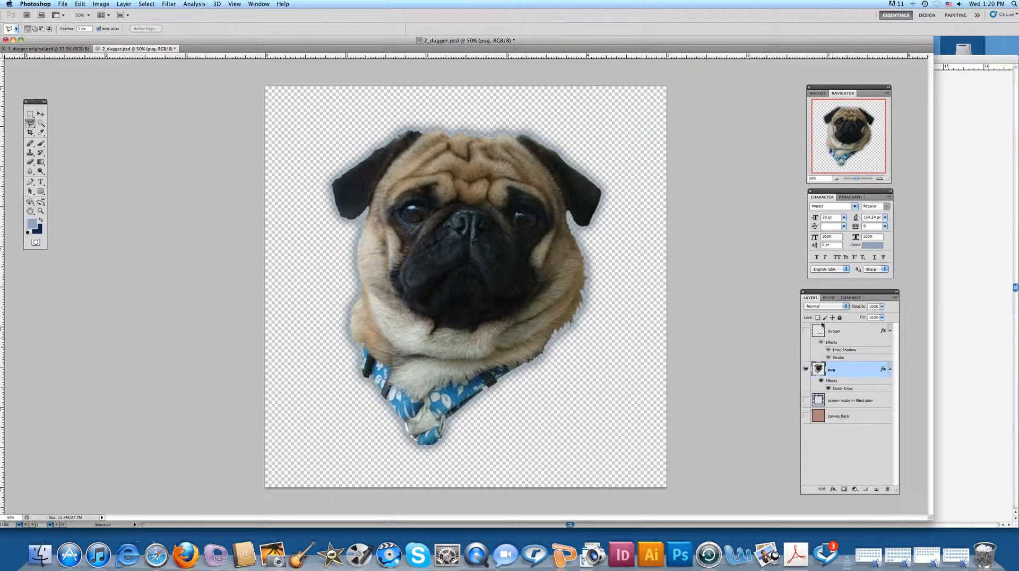
click(828, 388)
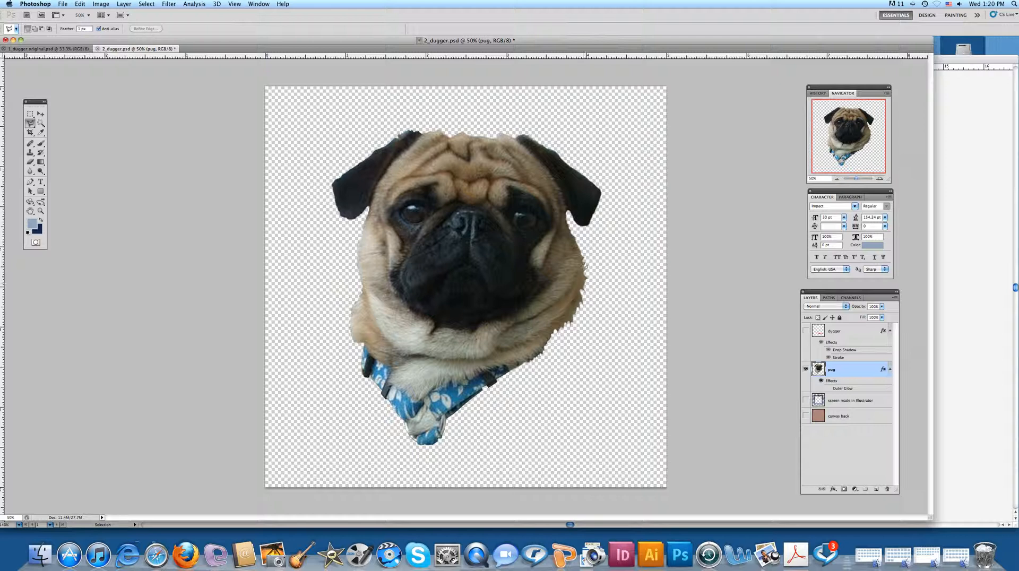
click(828, 388)
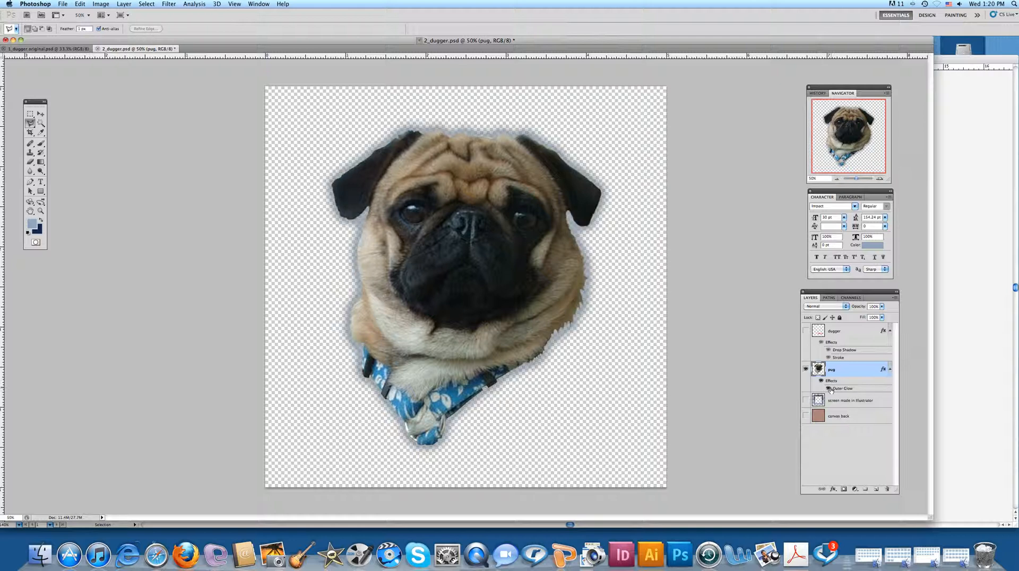
Show the canvas back and screen made in illustrator layers and hide the pug layer to examine the background.
click(804, 416)
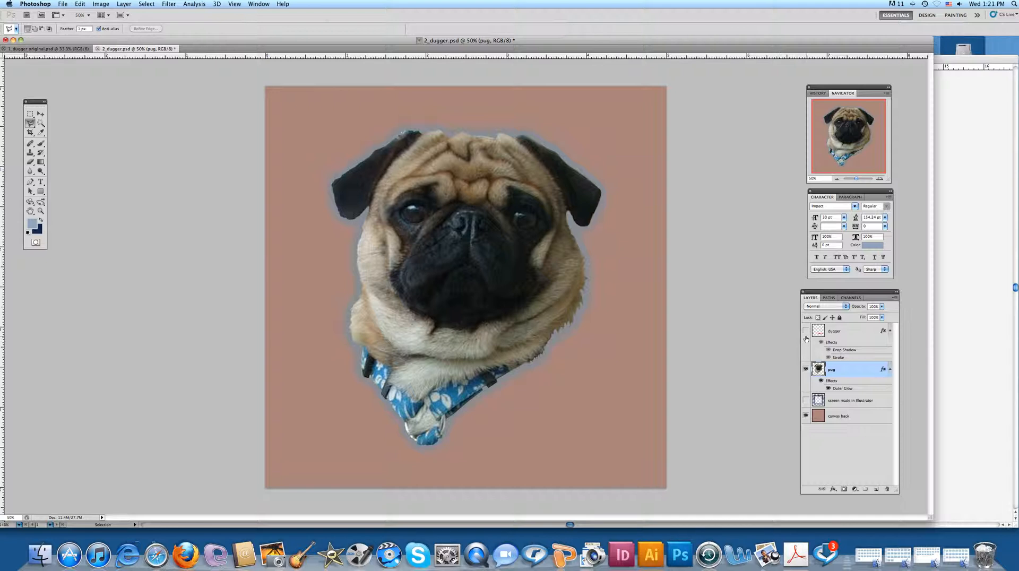
click(805, 370)
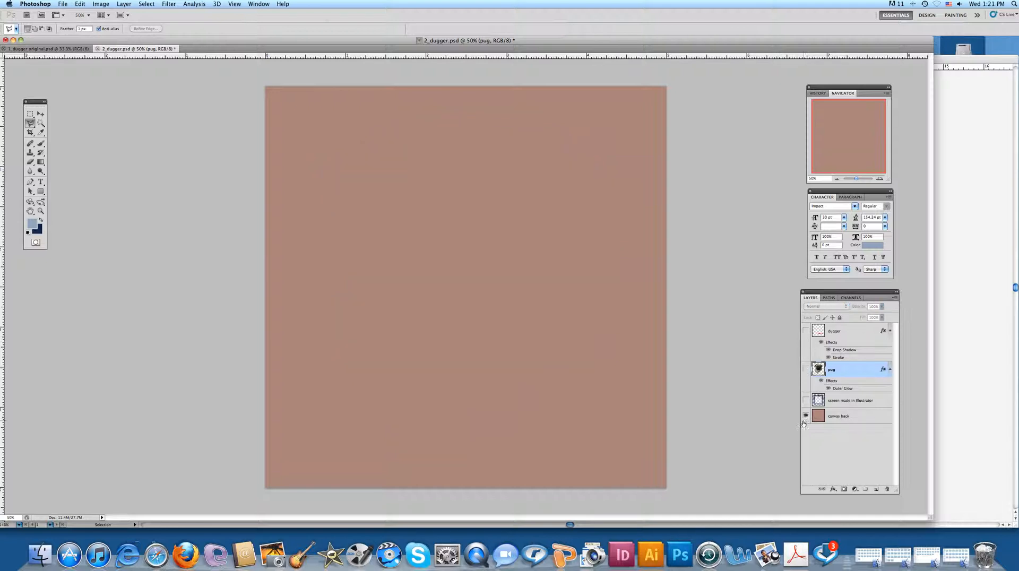
click(805, 400)
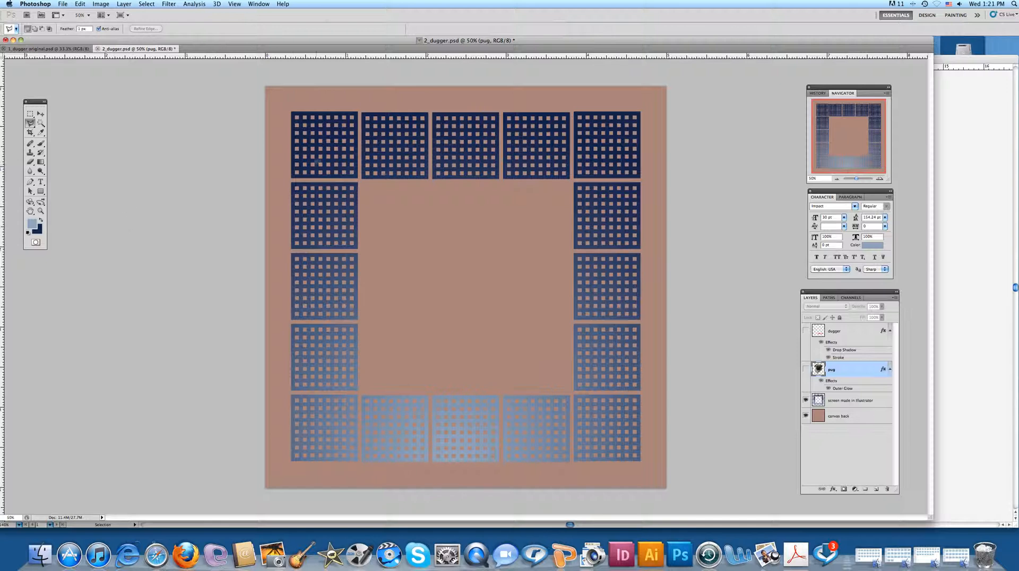
click(40, 114)
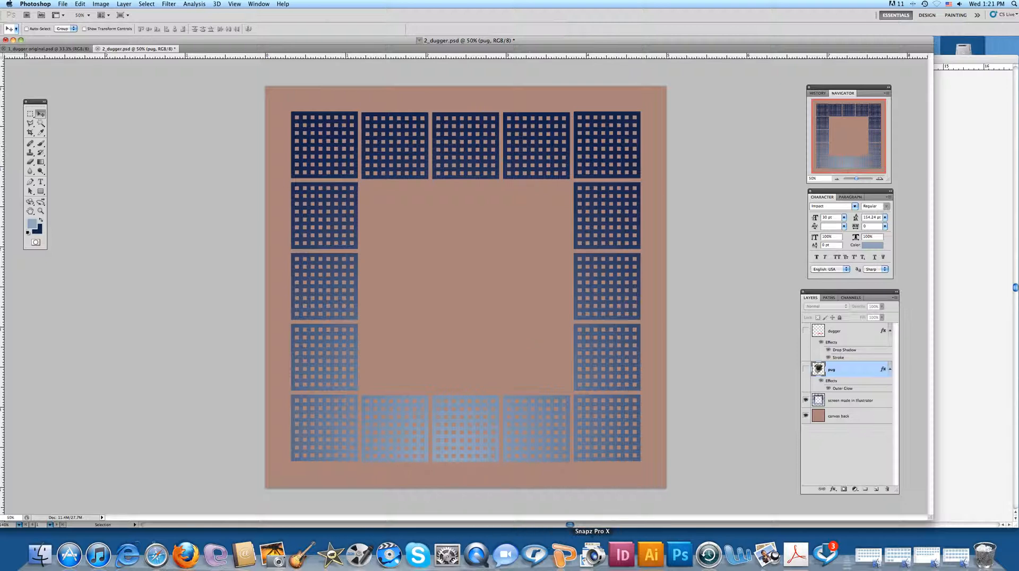
Switch to Illustrator, select the entire black grid in 3_grid.ai and copy it.
click(649, 557)
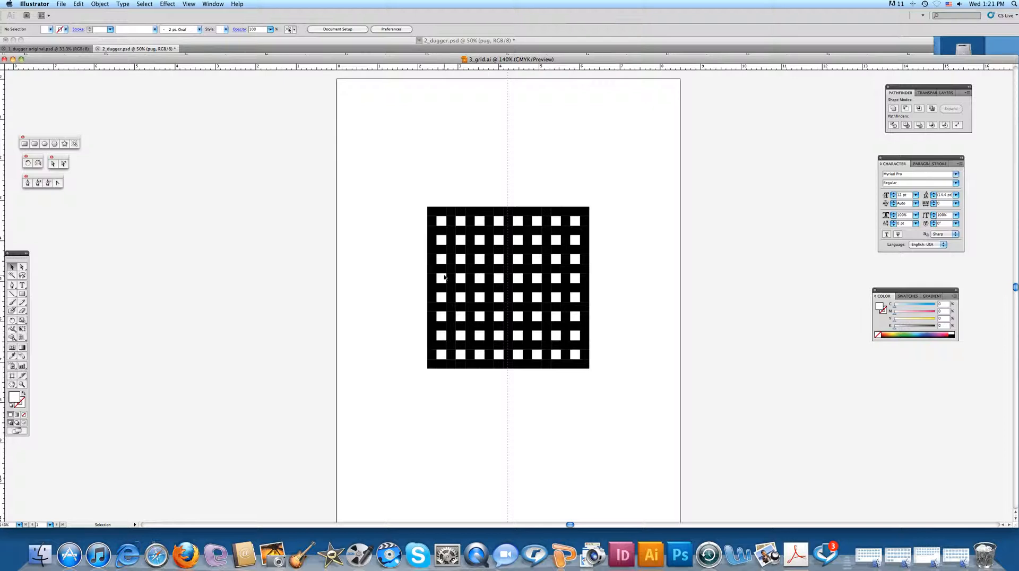
click(435, 227)
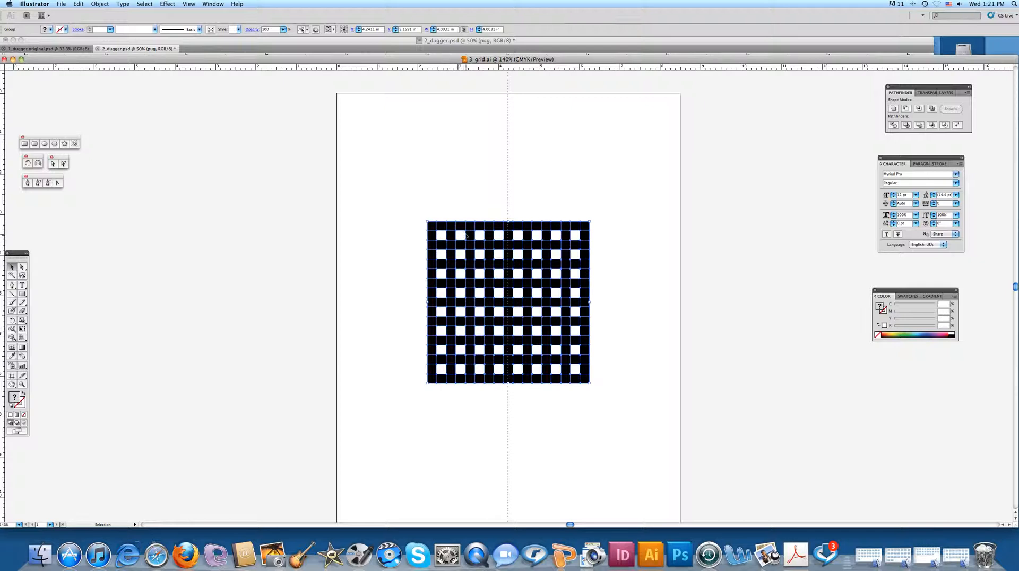
click(405, 271)
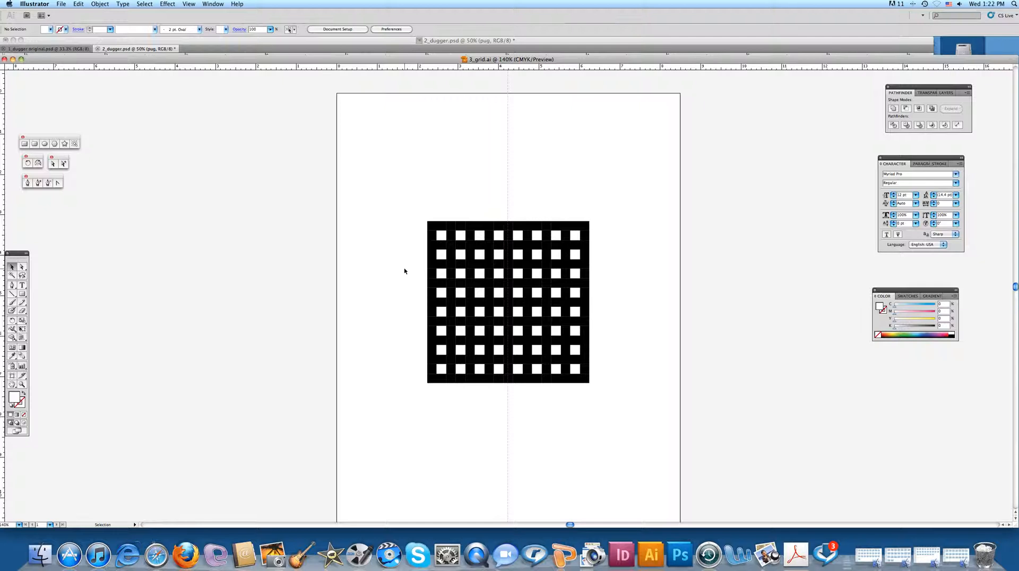
scroll(404, 267, left, 1)
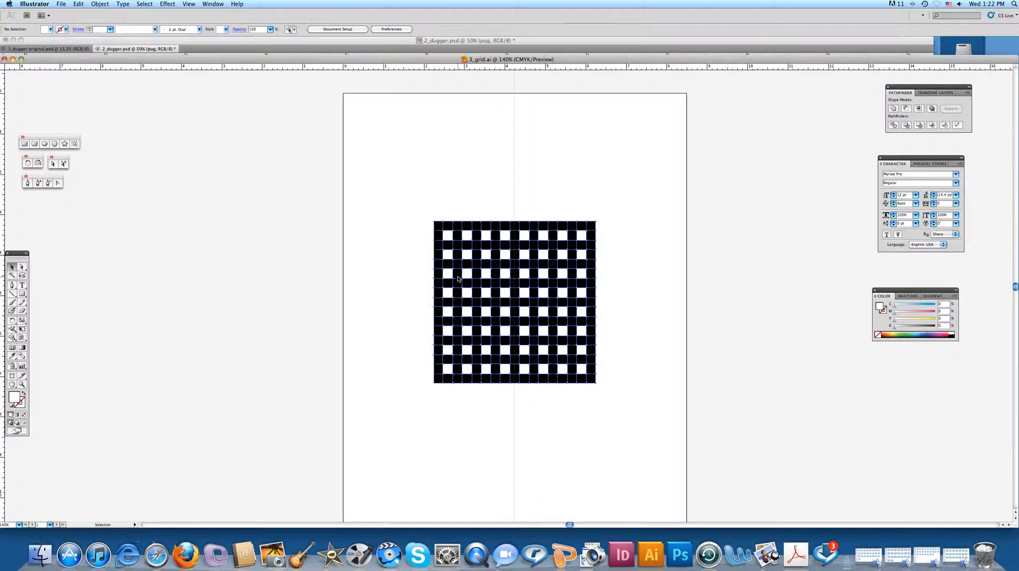
click(459, 279)
drag(414, 217, 603, 395)
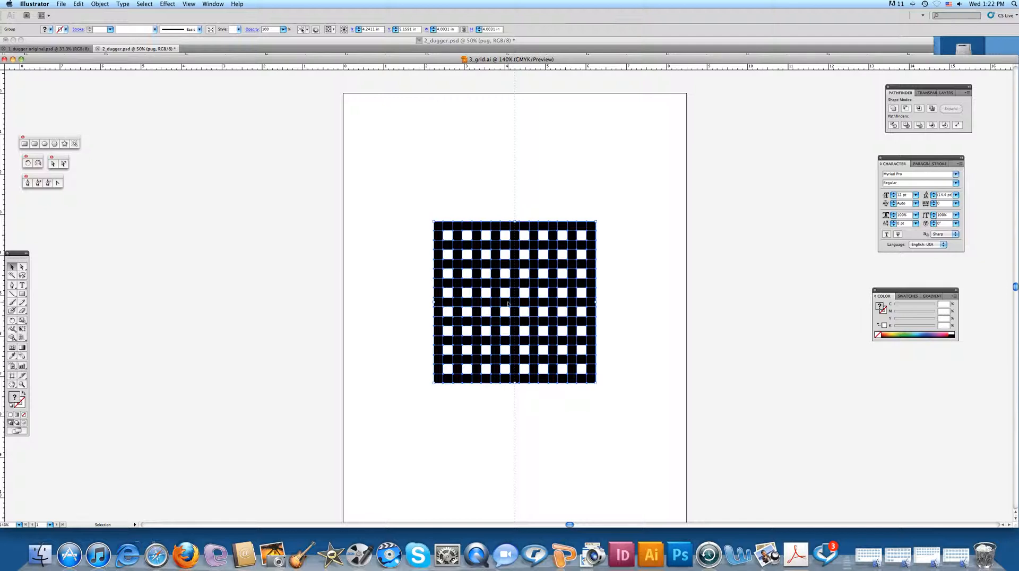
key(super+c)
scroll(414, 249, down, 1)
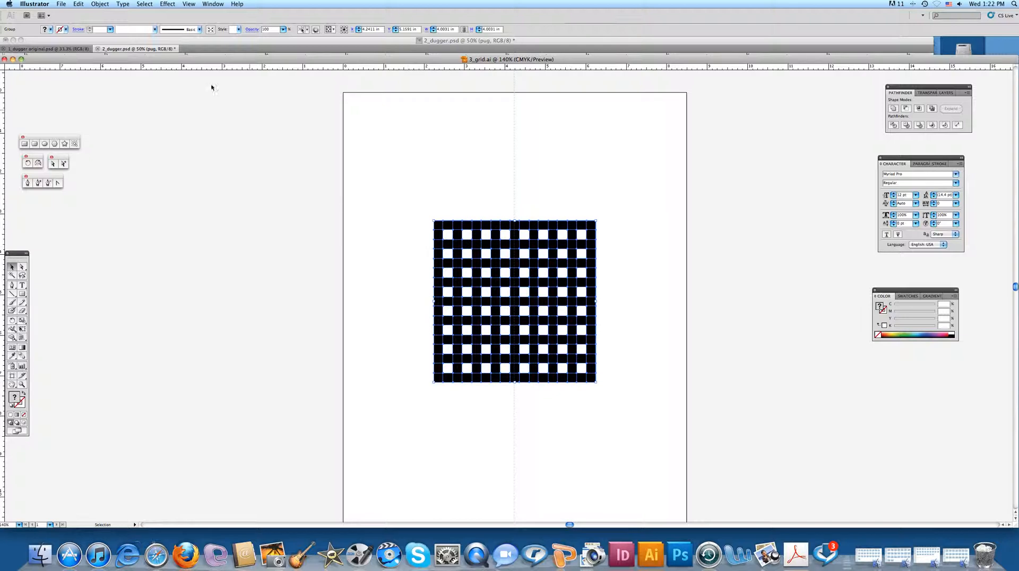
Switch to Photoshop and create a new 5 by 5 inch RGB document at 400 pixels/inch with a white background.
click(674, 552)
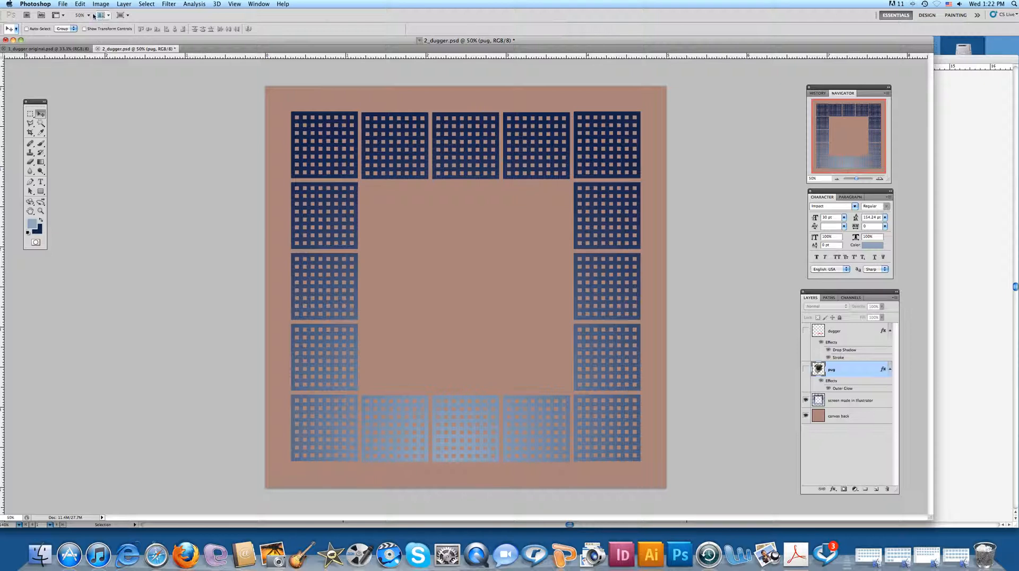
click(64, 4)
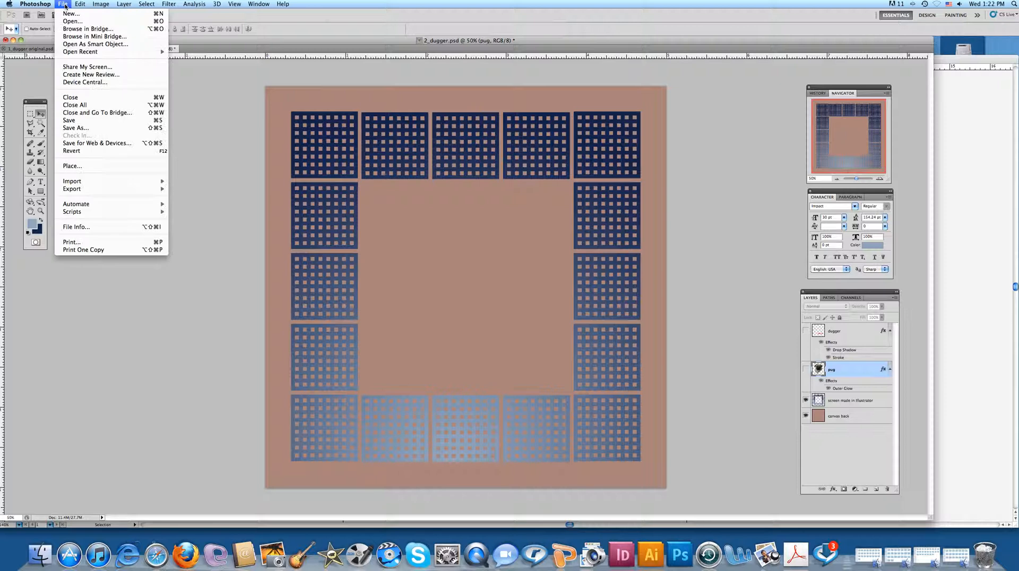
click(66, 15)
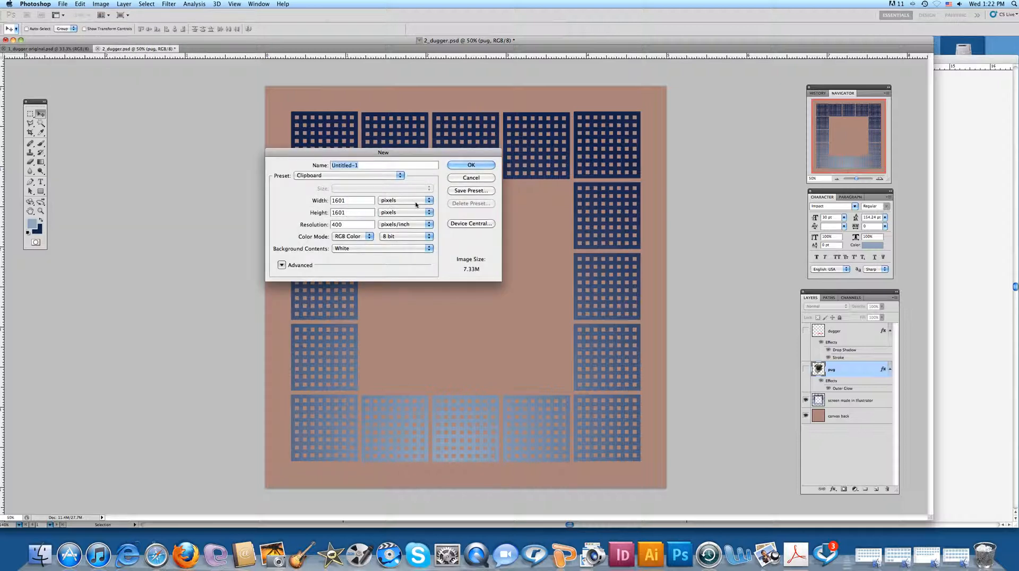
click(428, 201)
click(389, 208)
text(5)
double_click(338, 212)
text(5)
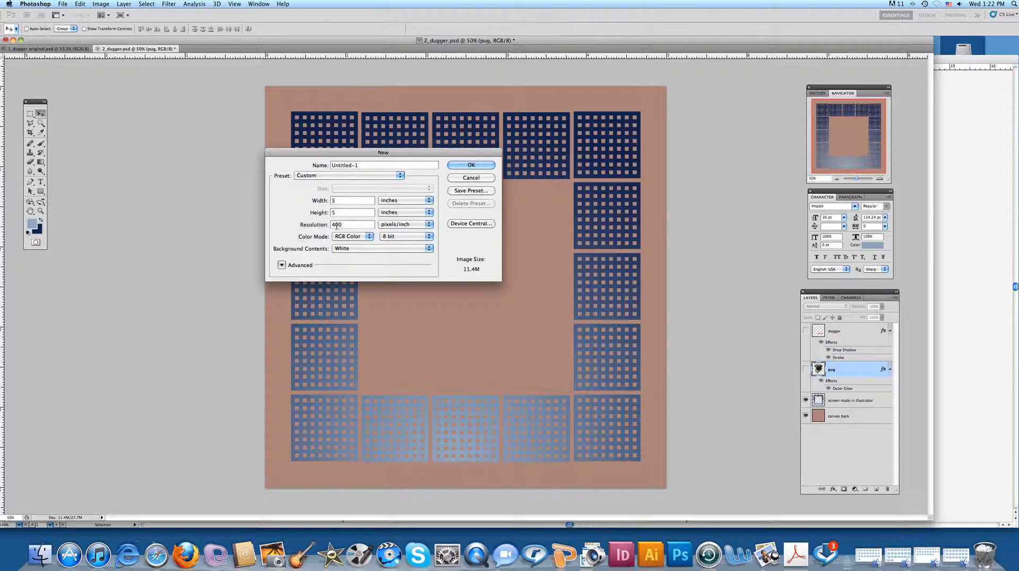
click(467, 165)
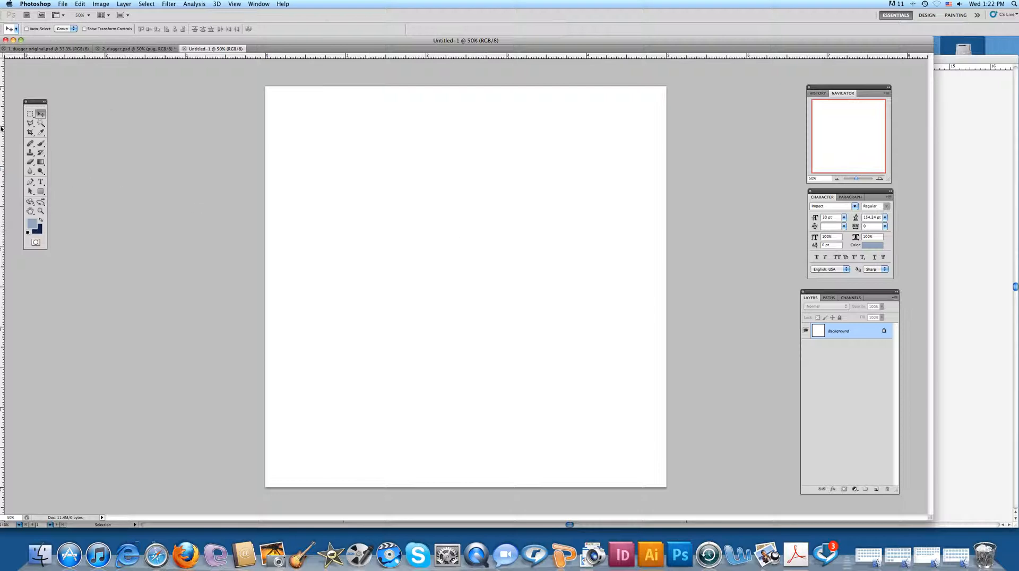
Place a vertical and a horizontal guide through the canvas centre, and convert the Background into a layer named back.
drag(81, 137, 466, 164)
drag(427, 55, 443, 287)
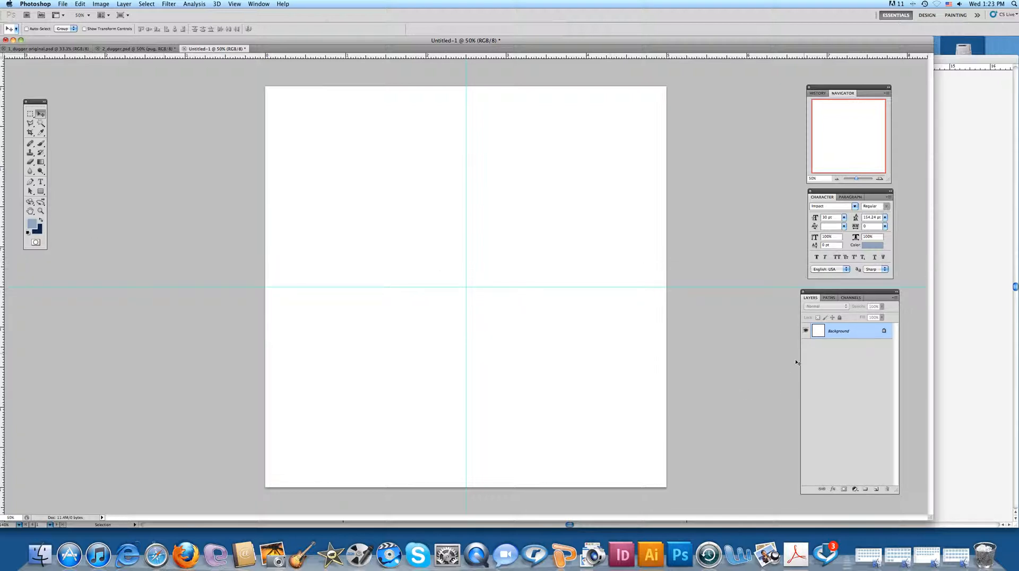
double_click(840, 332)
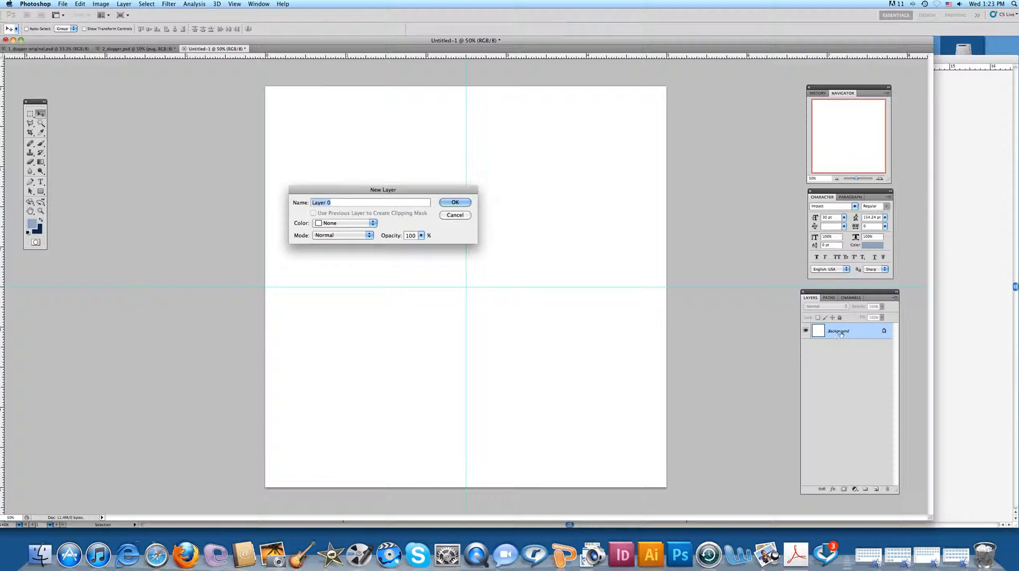
text(back)
click(453, 202)
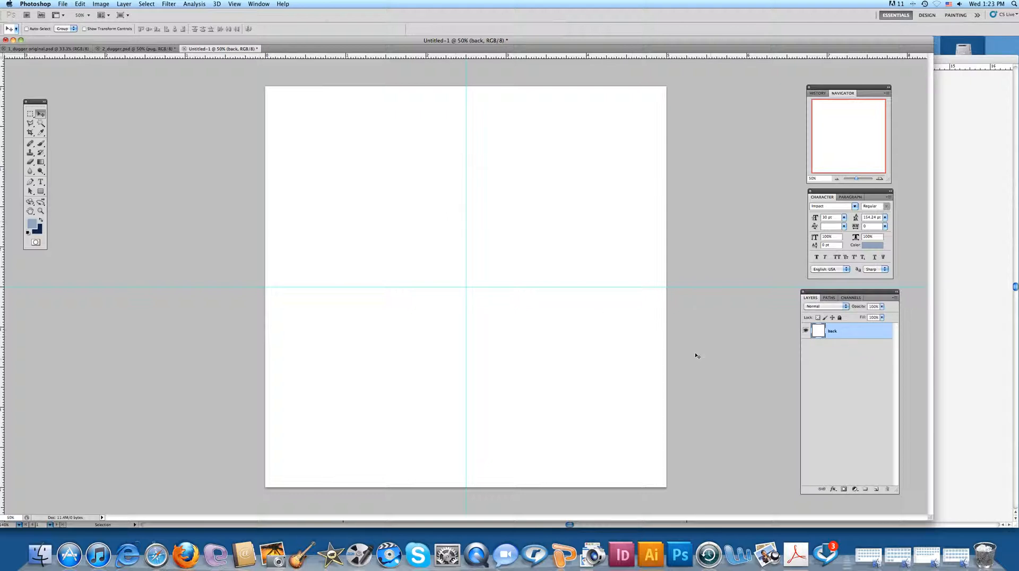
Add a new layer above back and paste the copied grid as pixels.
click(876, 489)
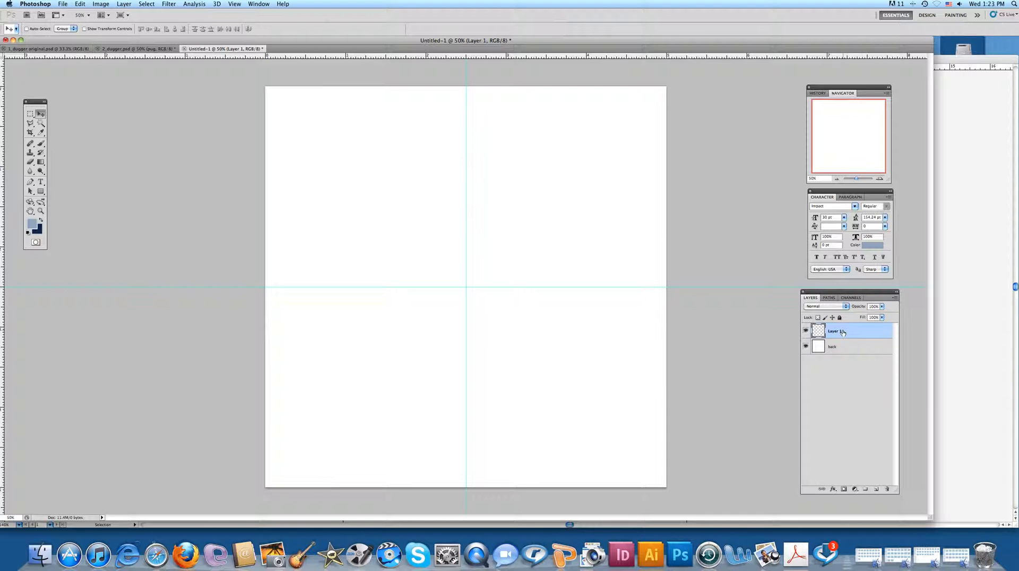
key(super+v)
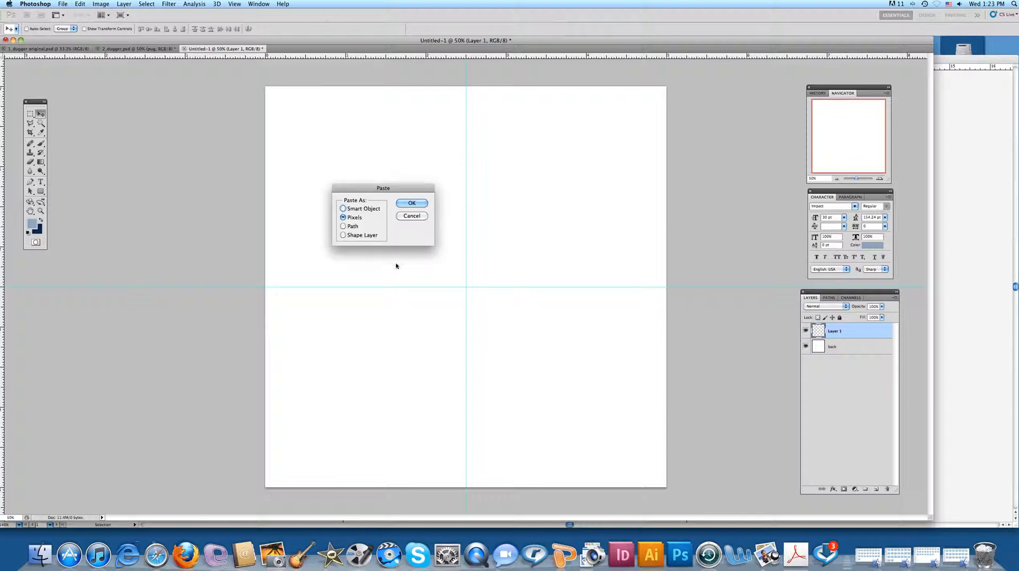
click(404, 205)
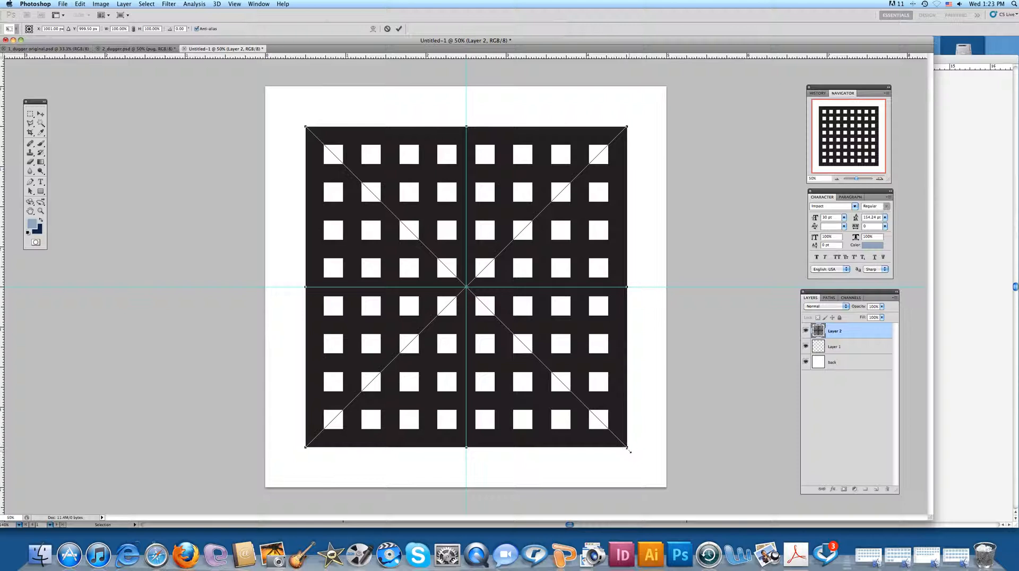
Scale the pasted grid down proportionally to about 19.5% towards its upper-left corner and apply the transformation.
drag(628, 451, 355, 203)
key(alt)
click(41, 113)
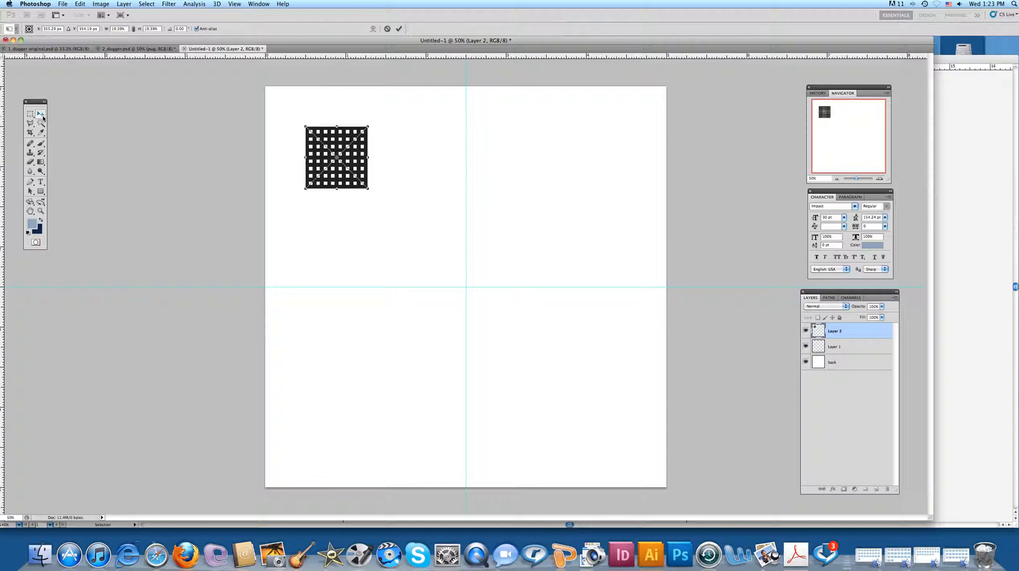
click(568, 175)
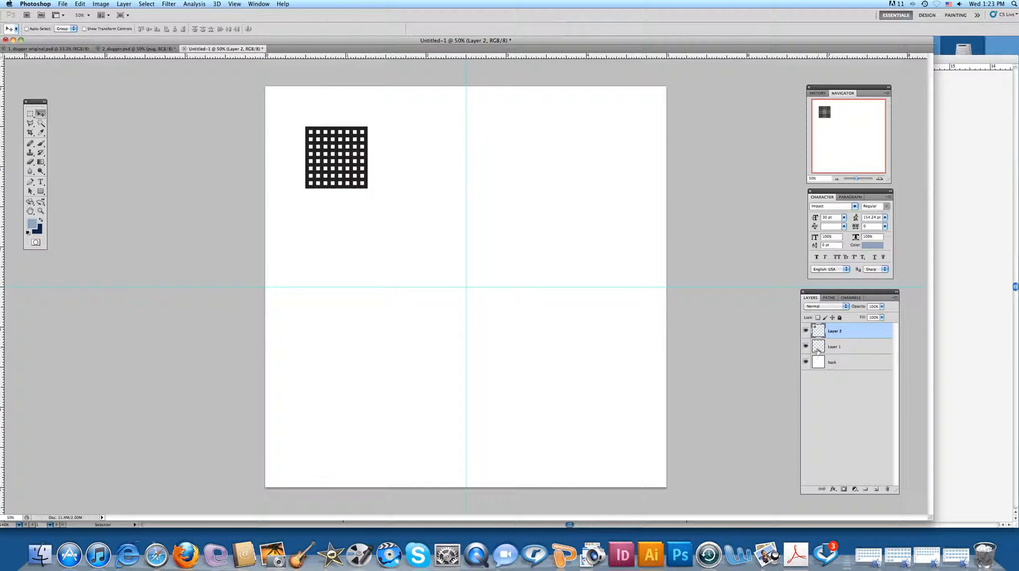
Delete the empty Layer 1 and toggle Layer 2's visibility off and on to check the small grid.
drag(857, 346, 887, 489)
click(806, 331)
click(805, 331)
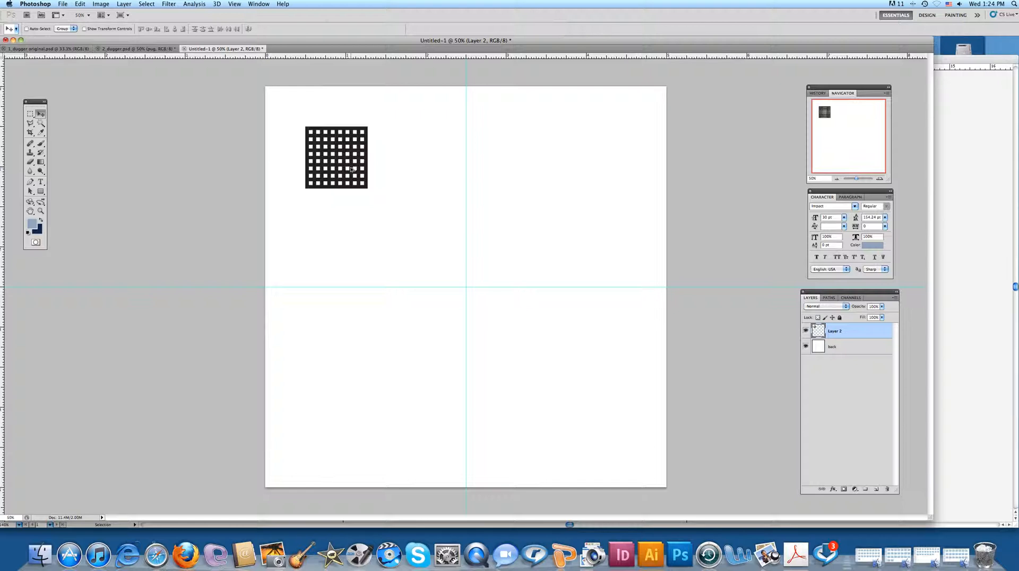
Duplicate the small grid four times horizontally to form an evenly spaced row of five across the canvas.
drag(352, 169, 418, 195)
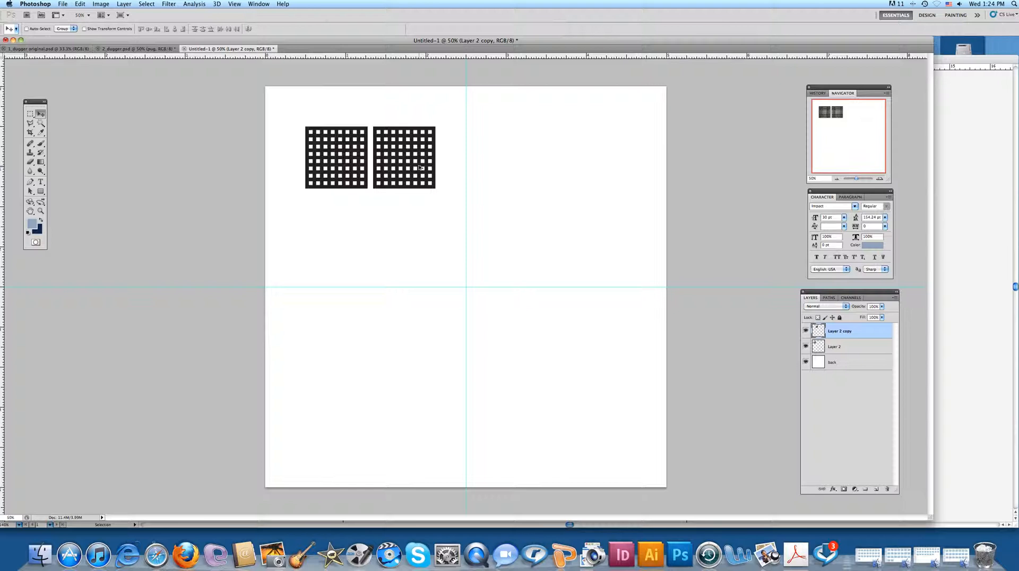
drag(420, 168, 547, 169)
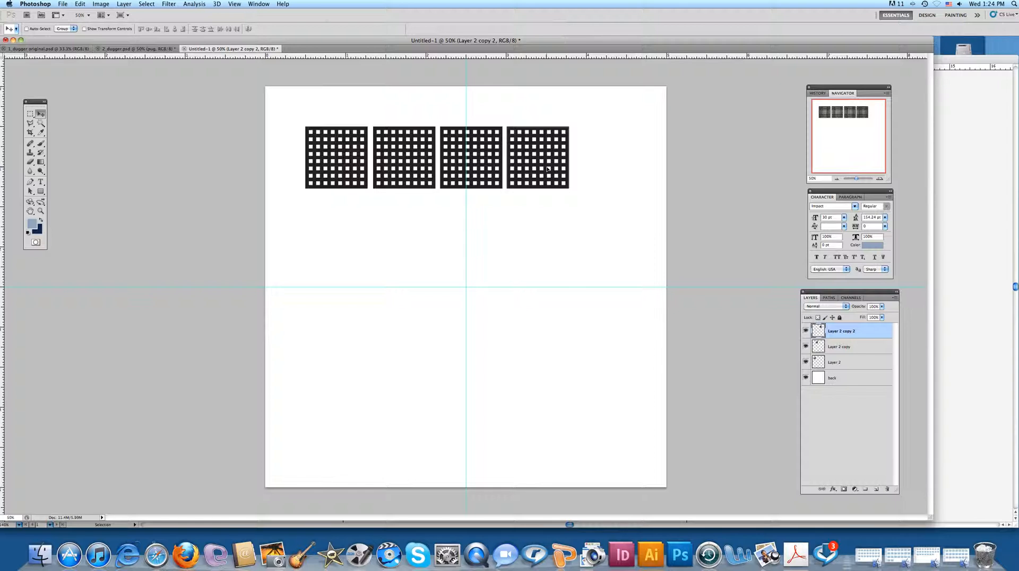
drag(547, 169, 607, 168)
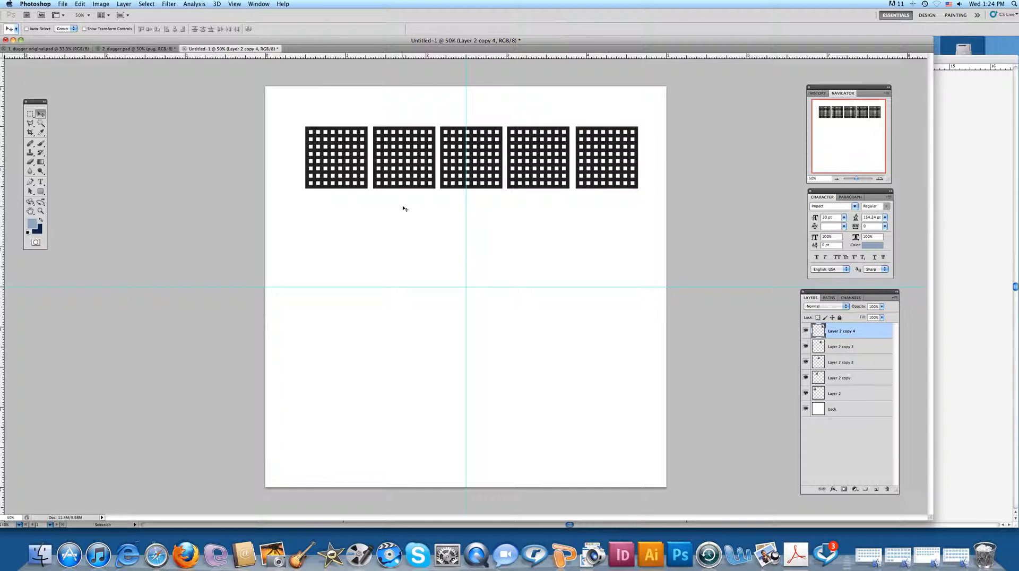
Merge Layer 2 and its four copies into a single layer and rename it grid 1.
shift+click(861, 347)
shift+click(860, 362)
shift+click(860, 378)
shift+click(853, 395)
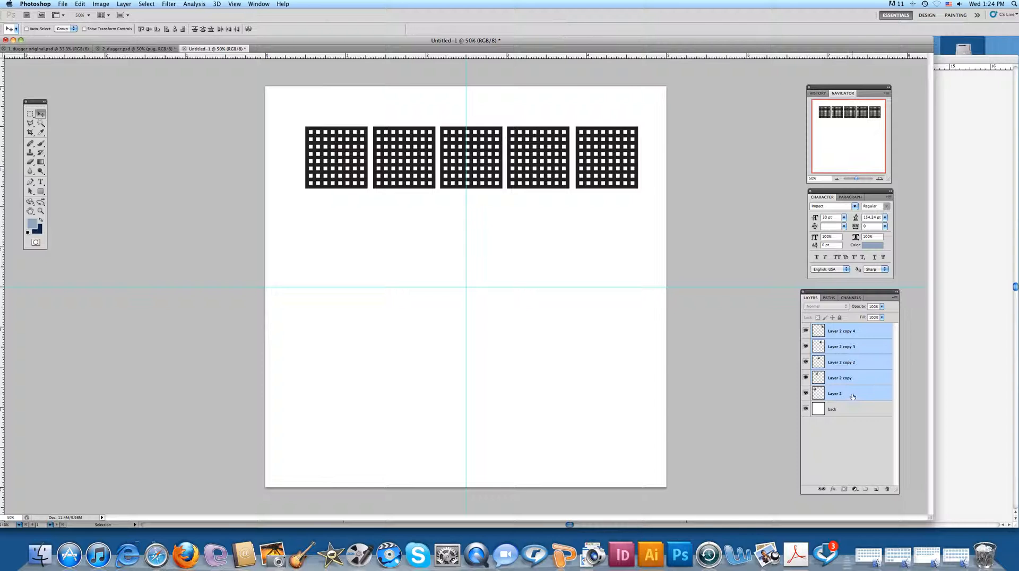
click(896, 299)
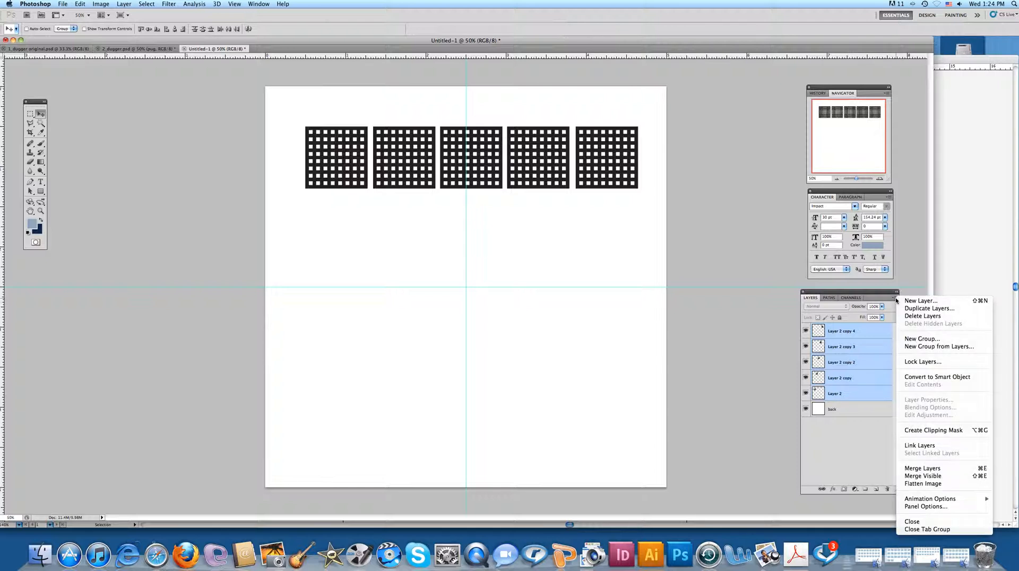
click(907, 469)
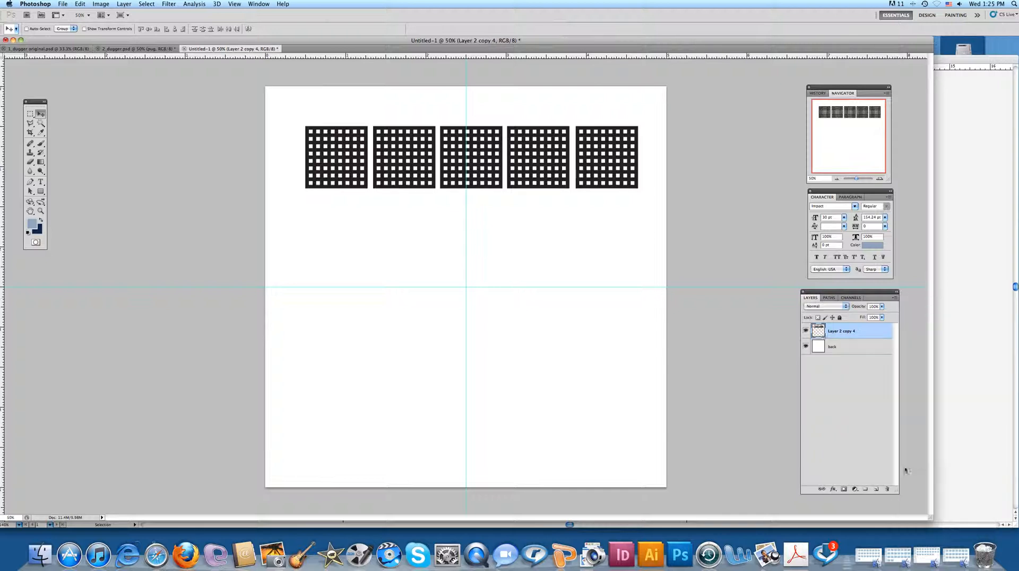
double_click(838, 332)
text(grid 1)
key(Return)
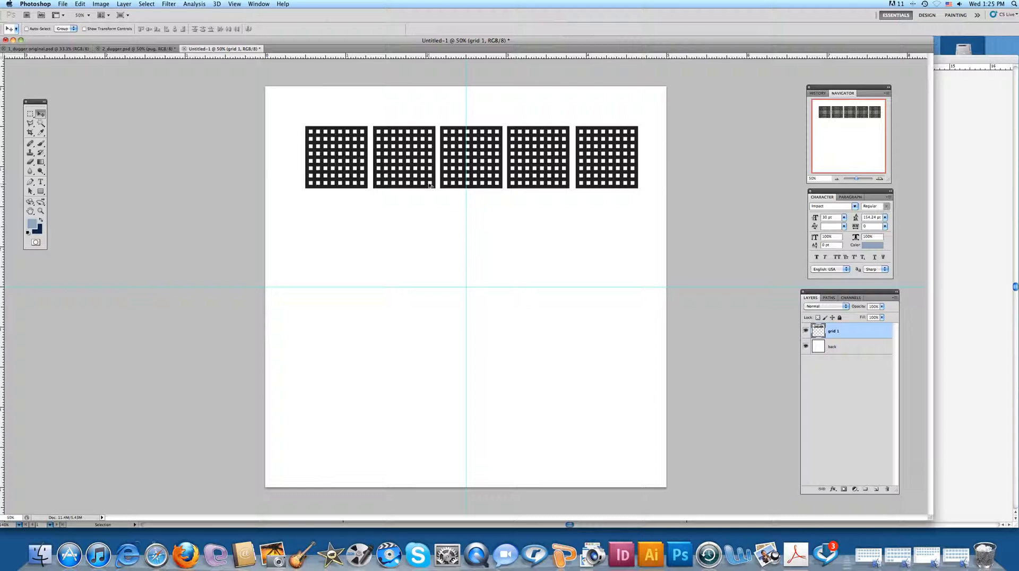
Duplicate the grid 1 row four times straight down, evenly spaced, to build a five-by-five block of grids.
drag(429, 186, 427, 253)
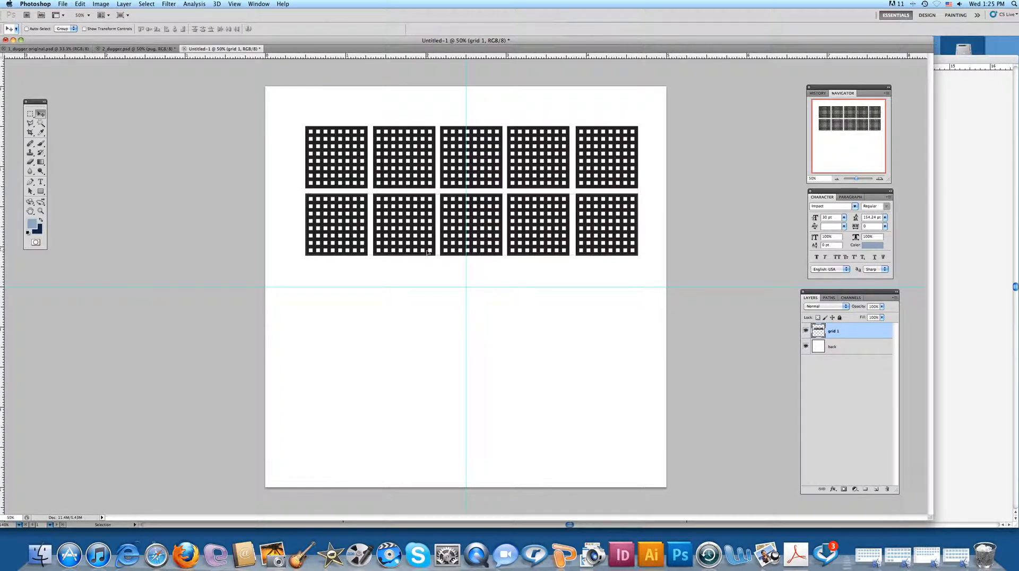
drag(428, 252, 462, 312)
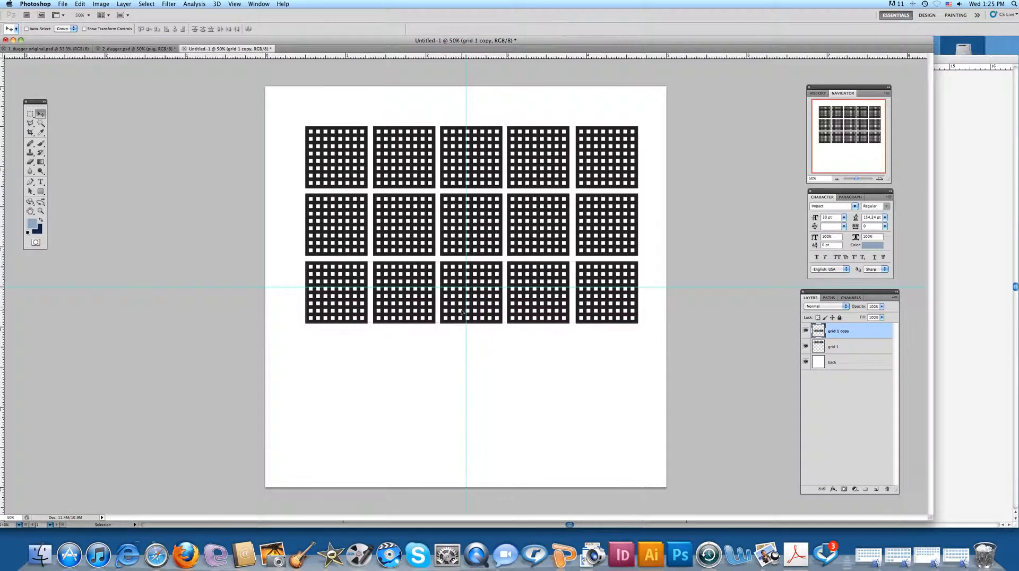
key(super+j)
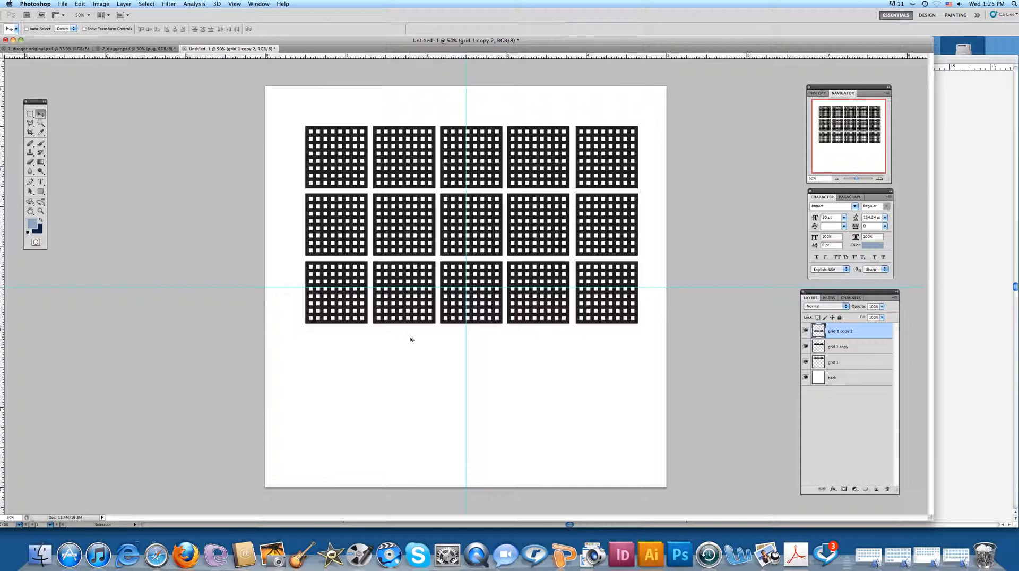
drag(419, 304, 418, 372)
key(super+j)
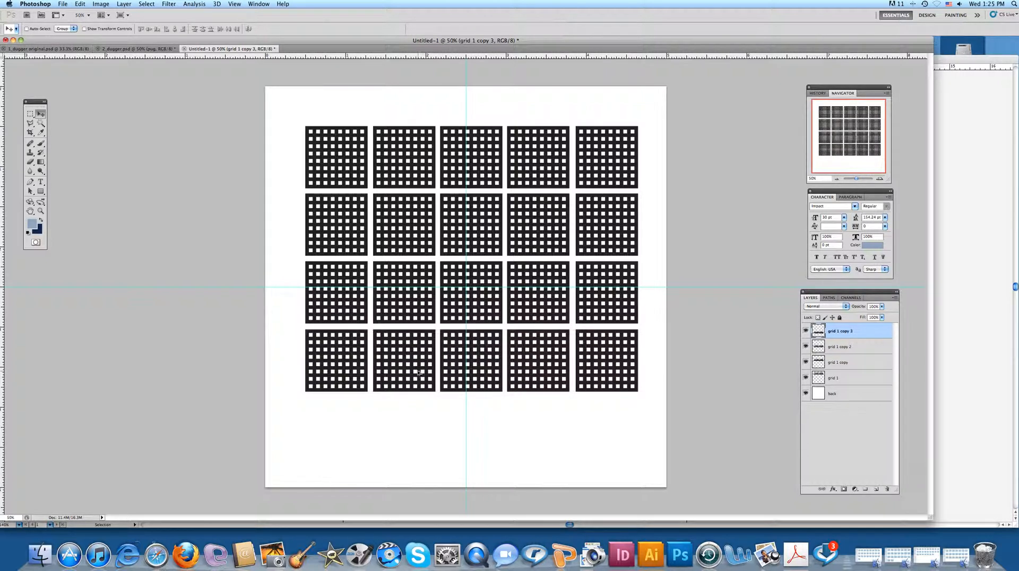
drag(418, 372, 420, 436)
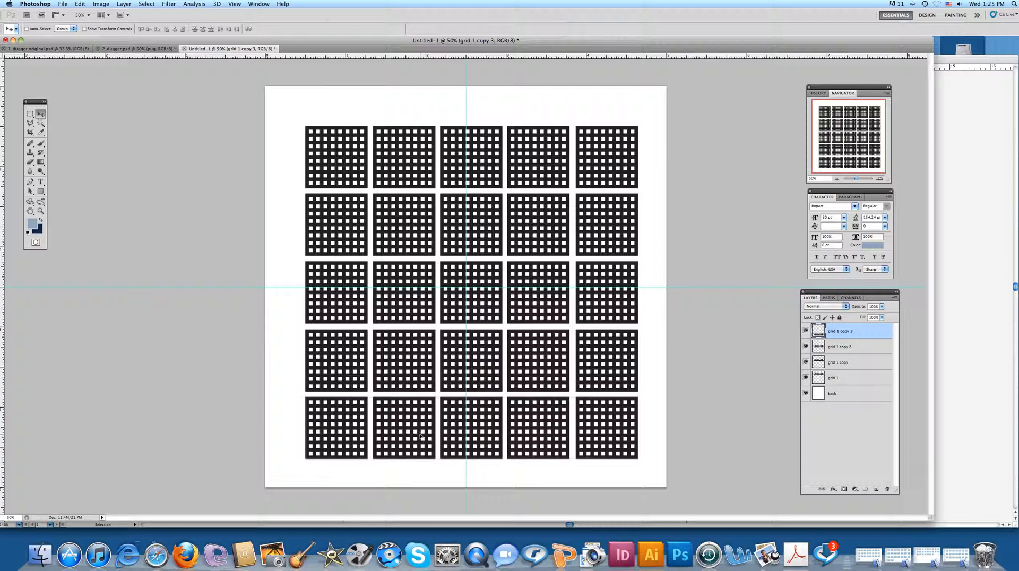
key(super+j)
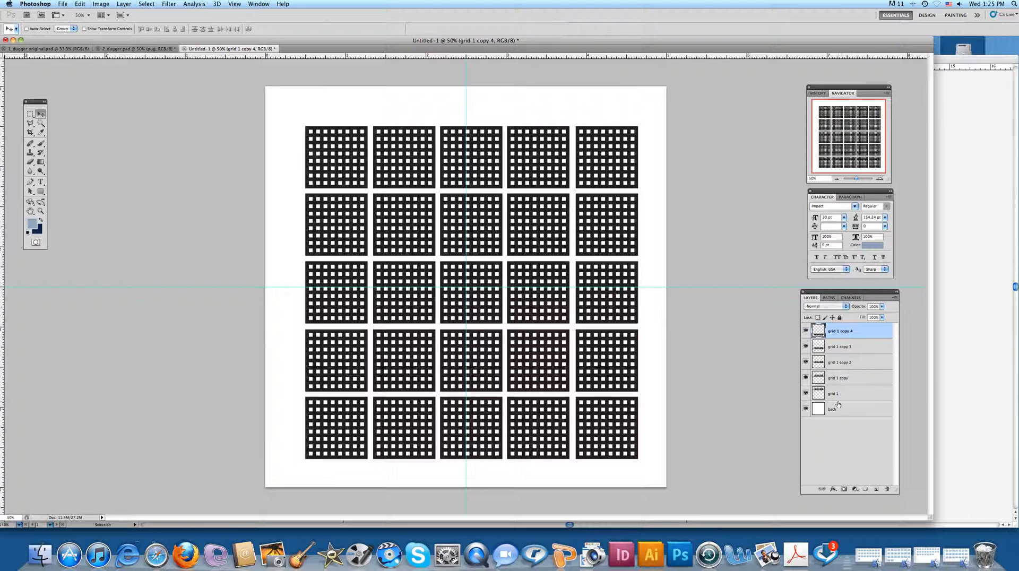
Merge grid 1 and its four copies into a single layer and rename it grid.
shift+click(858, 346)
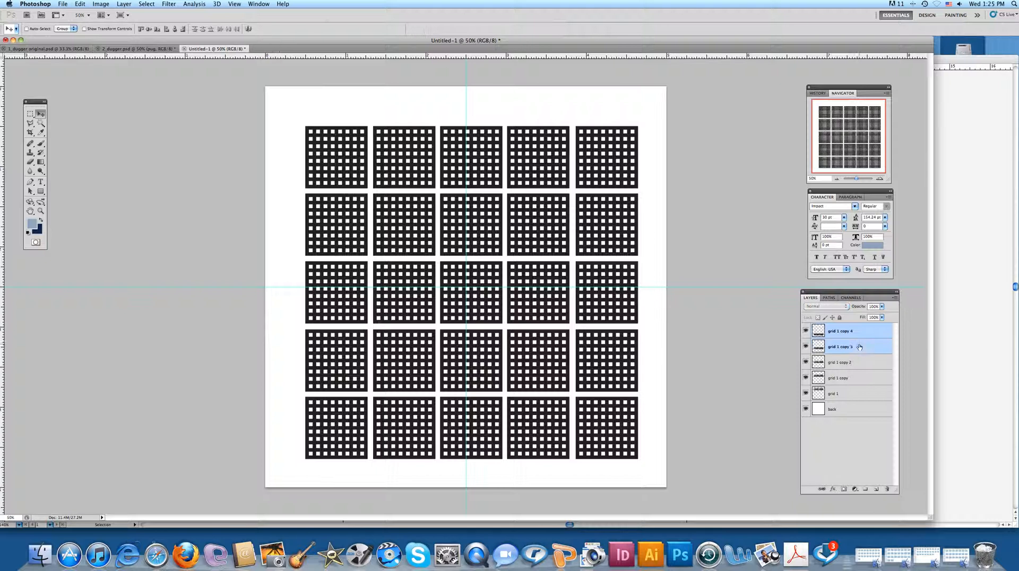
shift+click(858, 363)
shift+click(856, 378)
shift+click(854, 396)
click(896, 299)
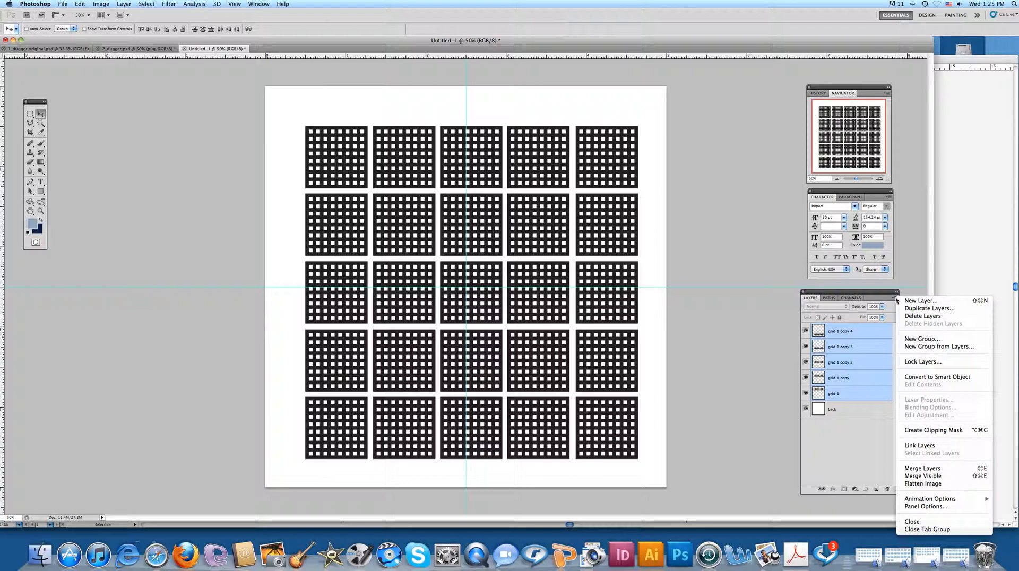
click(907, 469)
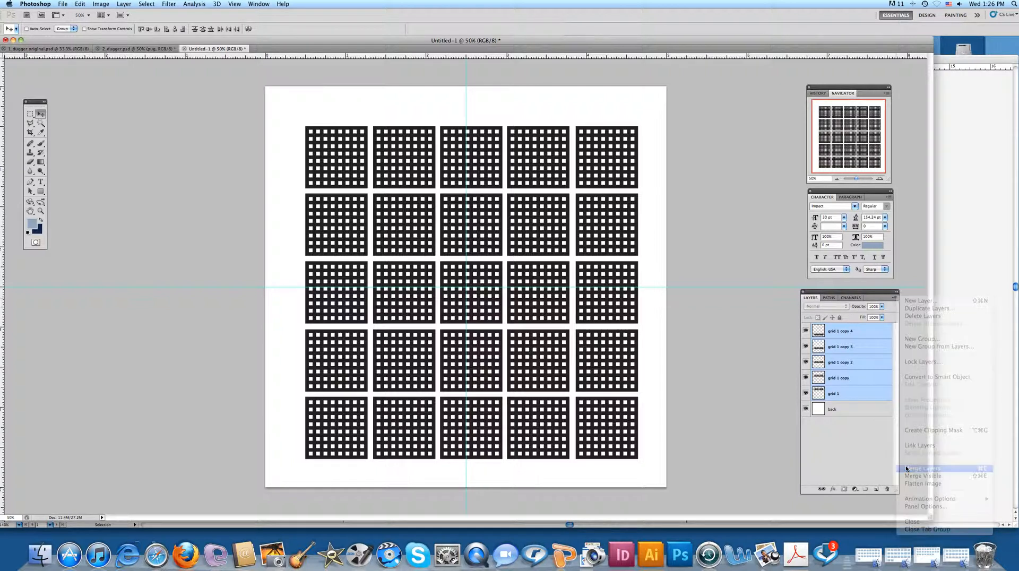
double_click(839, 333)
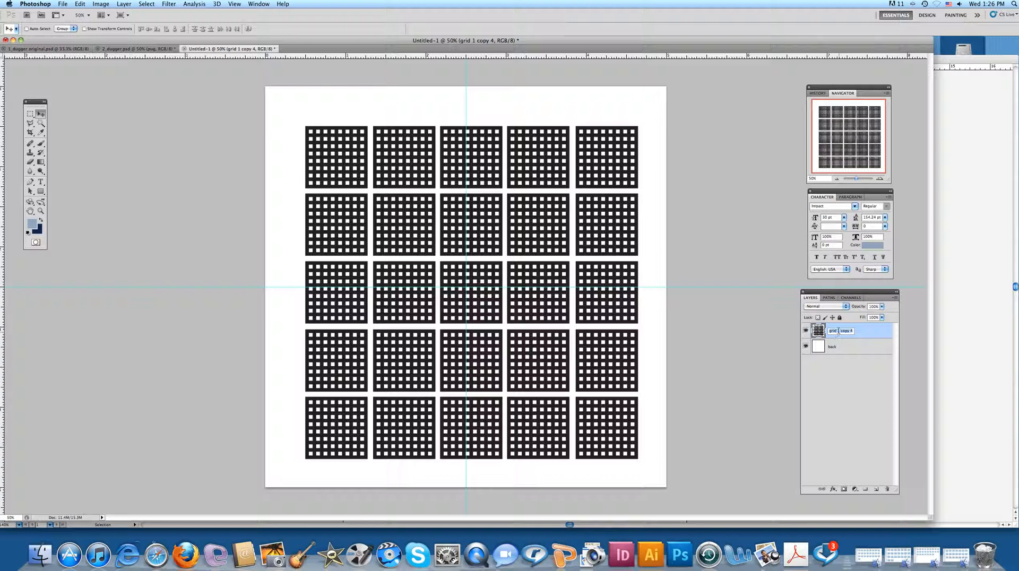
text(grid)
key(Return)
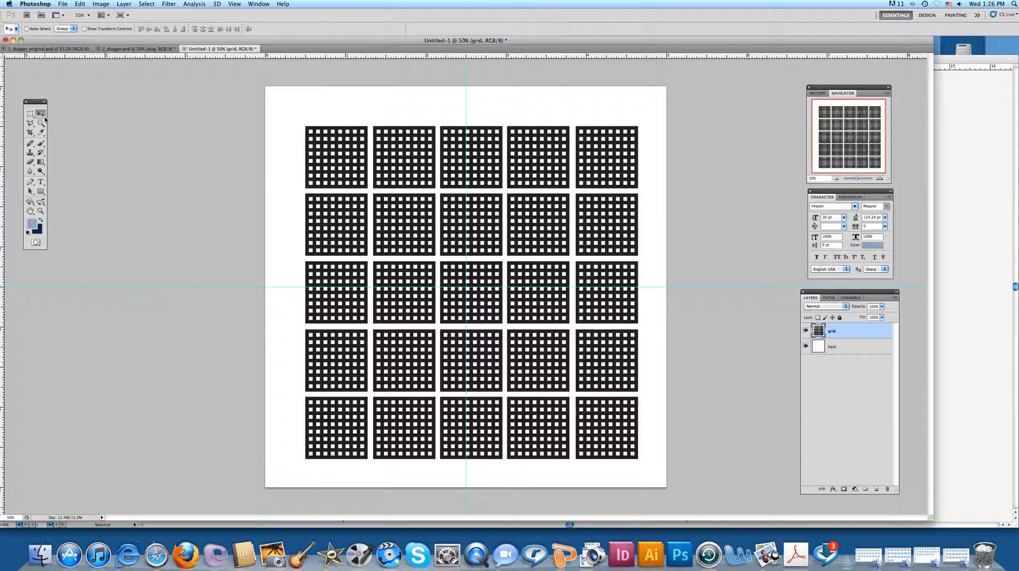
Show the transform controls and nudge the grid layer left and up until its centre aligns with the crossing guides.
click(84, 28)
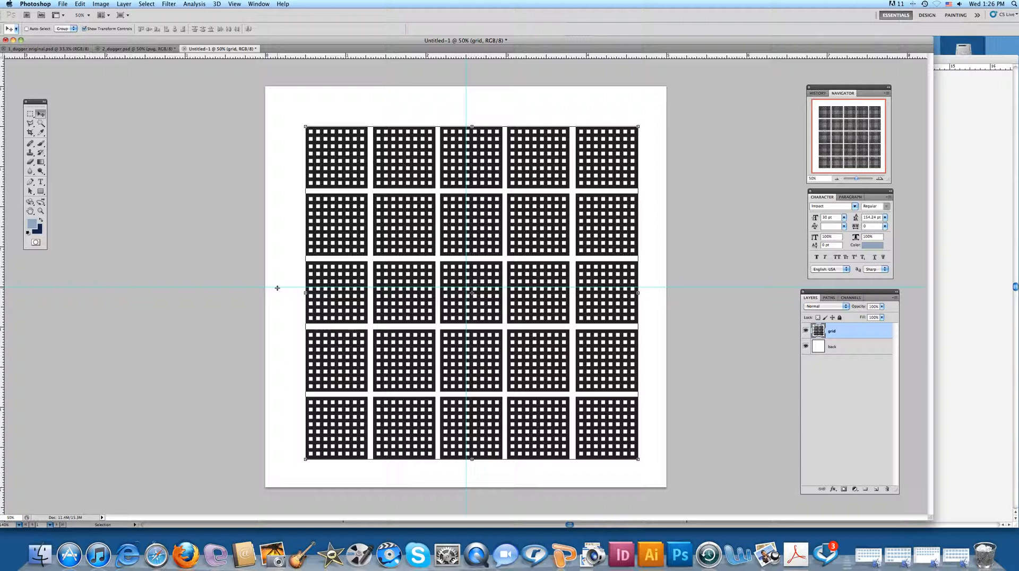
key(Left)
key(Left)
key(Left)
key(Left)
key(Left)
key(Left)
key(Left)
key(Left)
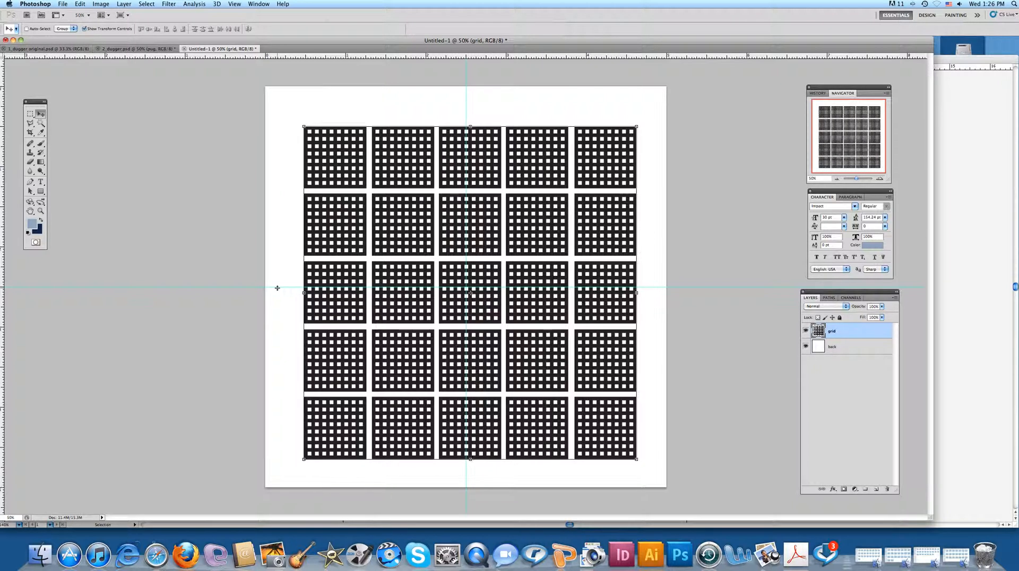
key(Left)
key(Left)
key(Left)
key(Left)
key(Left)
key(Left)
key(Left)
key(Left)
key(Left)
key(Left)
key(Left)
key(Left)
key(Left)
key(Left)
key(Left)
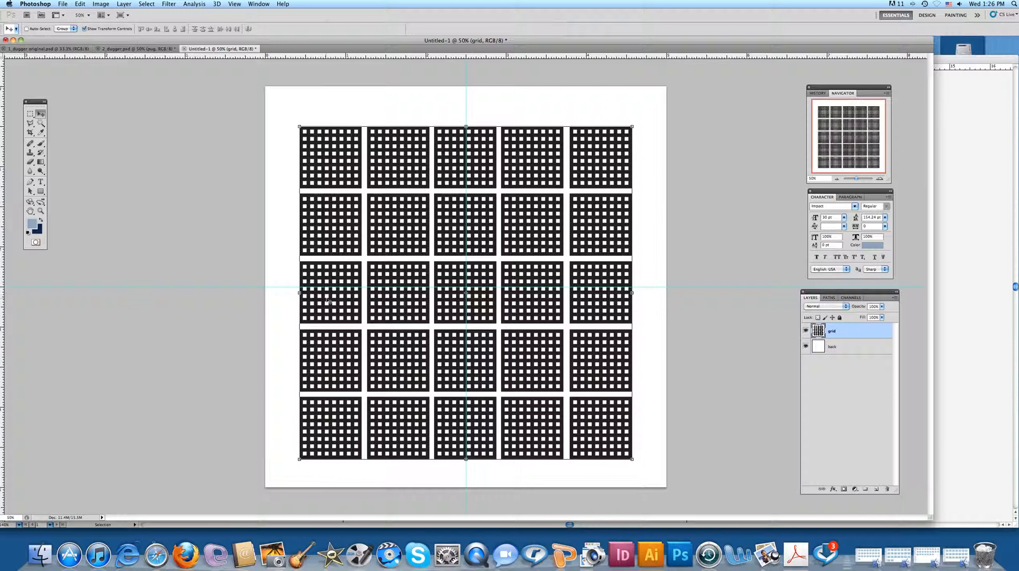
key(Up)
key(Up)
key(Up)
key(Up)
key(Up)
key(Up)
key(Up)
key(Up)
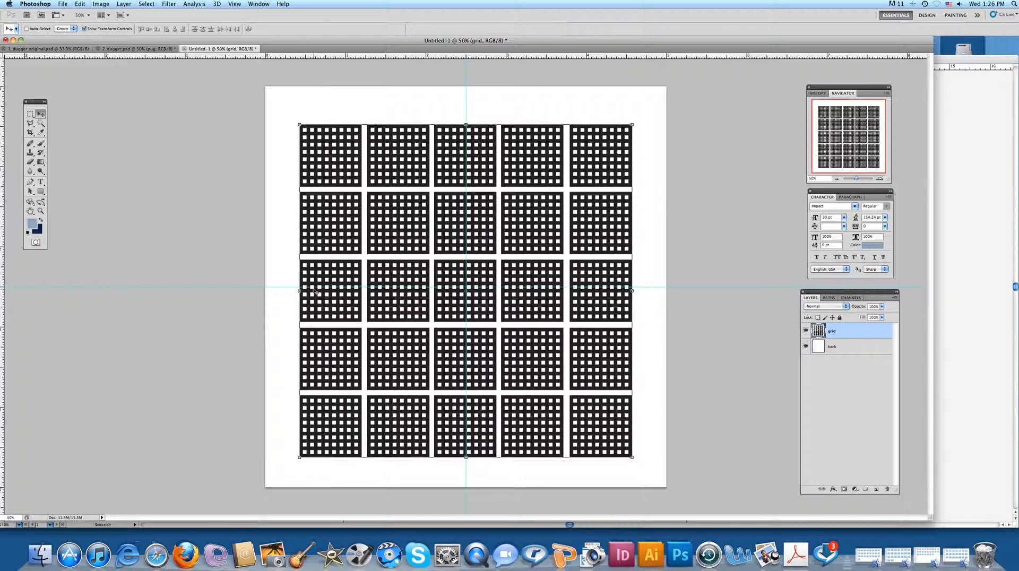
key(Up)
key(Up)
key(Up)
key(Up)
key(Up)
key(Up)
key(Up)
key(Up)
key(Up)
key(Up)
key(Up)
key(Up)
key(Up)
key(Up)
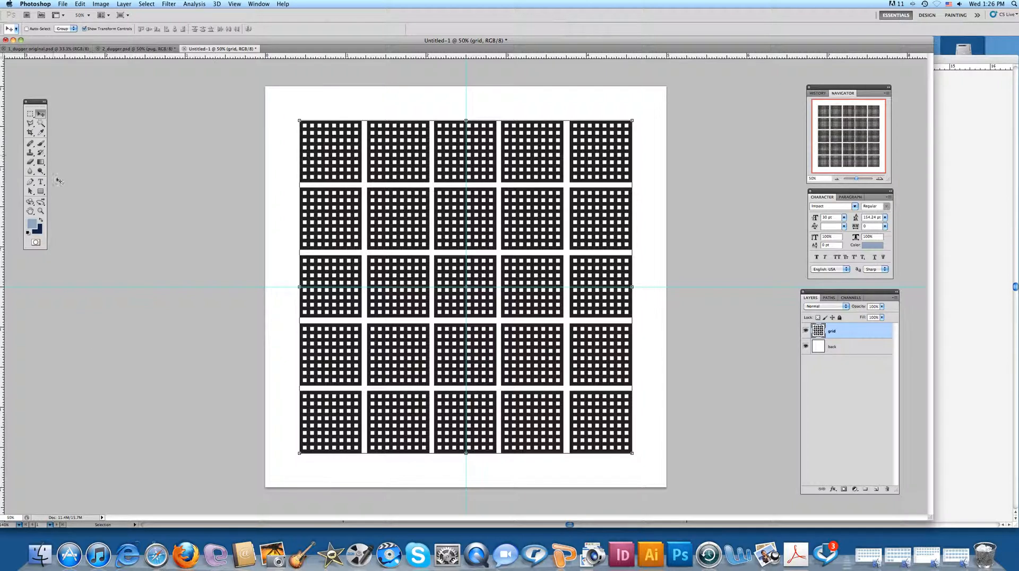
Draw a rectangular marquee selection around the central three-by-three block of small grids.
click(31, 114)
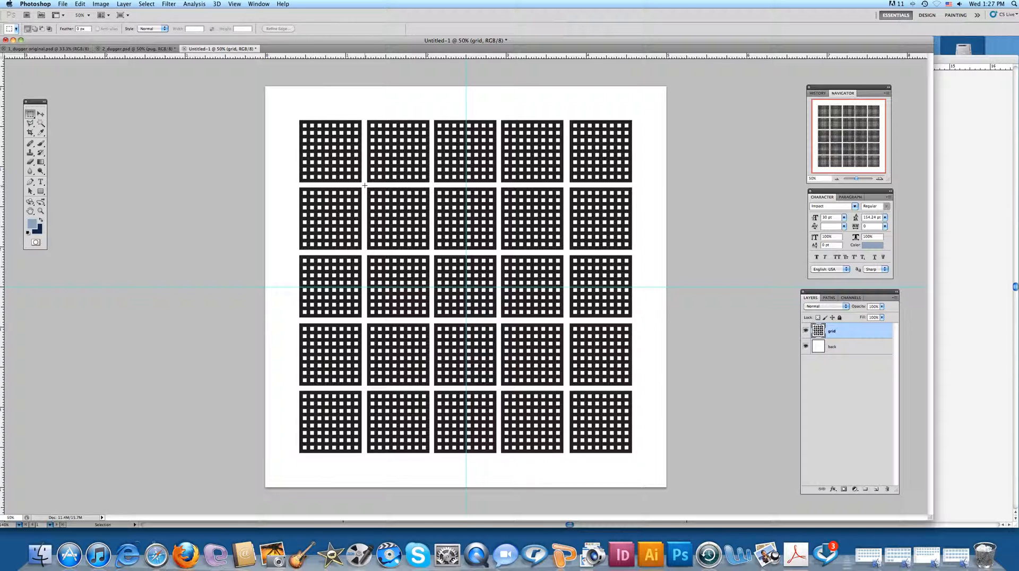
drag(367, 188, 555, 387)
drag(564, 388, 565, 387)
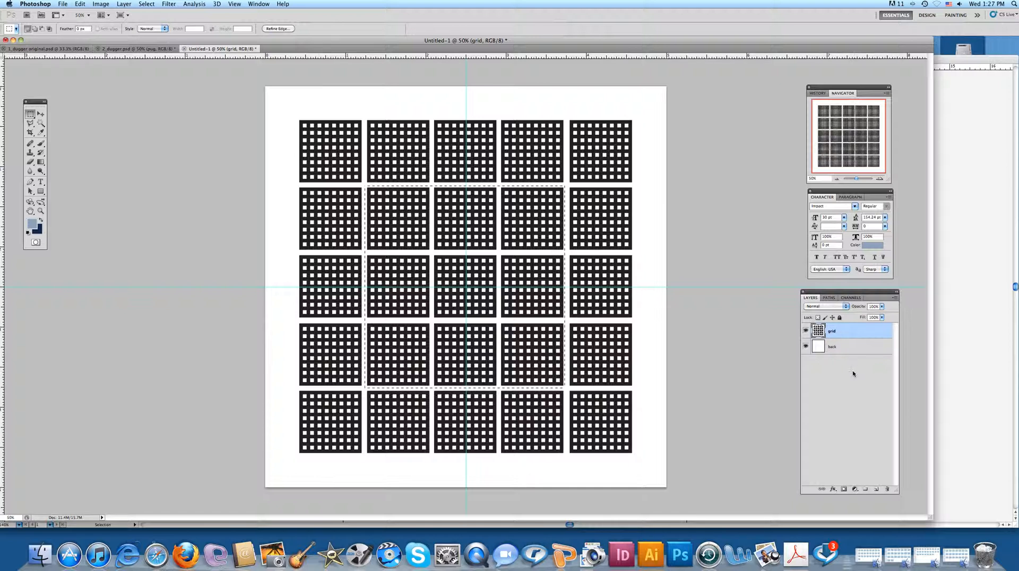
Create a new layer above grid and name it in side.
click(876, 489)
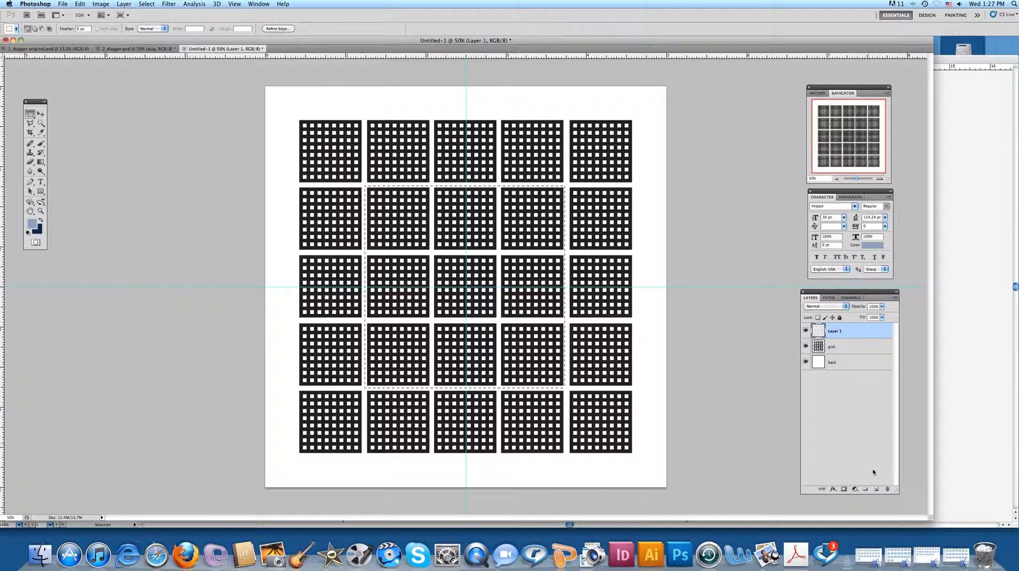
double_click(835, 332)
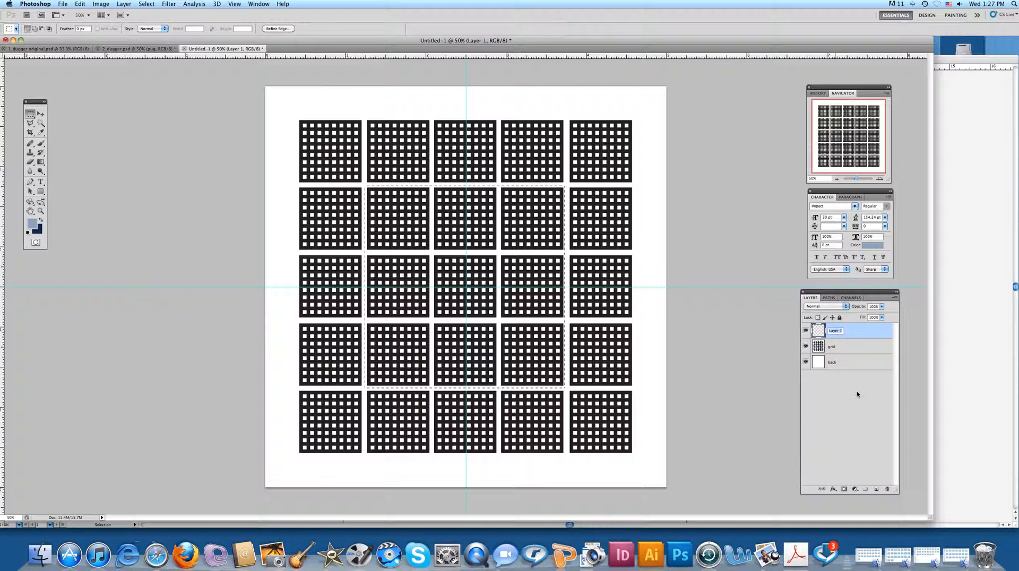
text(in side)
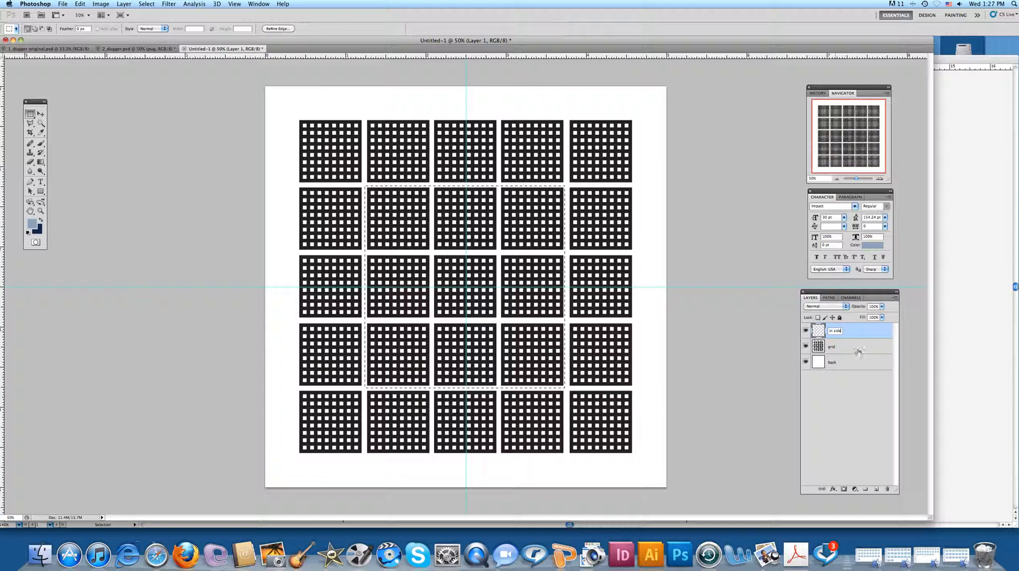
key(Return)
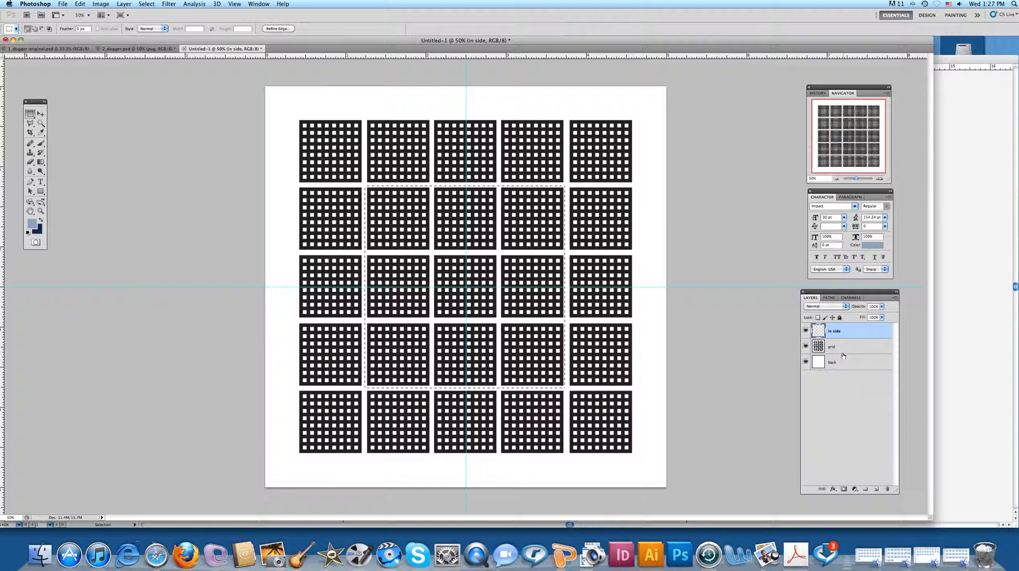
Paste the copied central three-by-three block of grids onto the in side layer and hide that layer.
key(super+v)
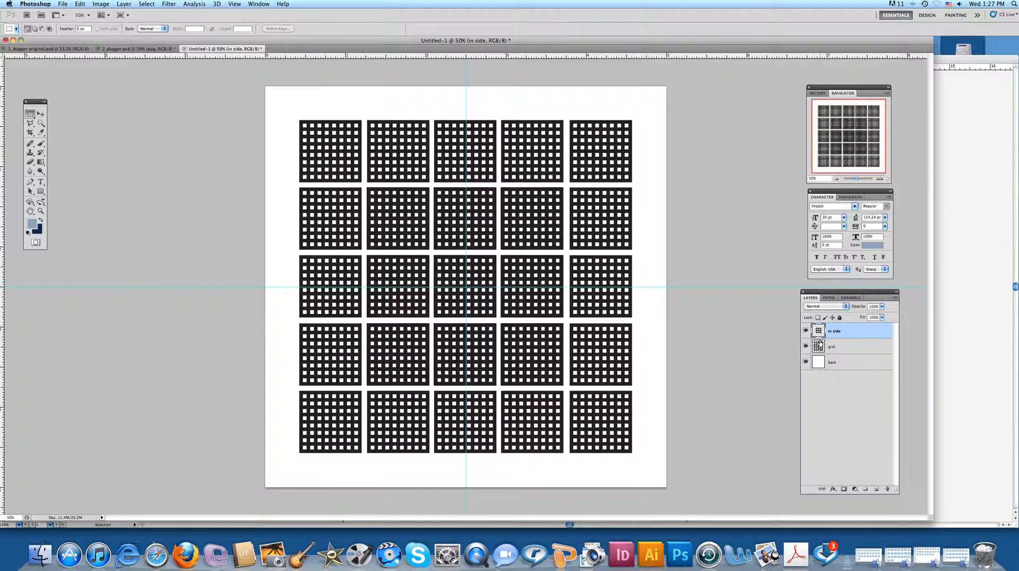
click(806, 330)
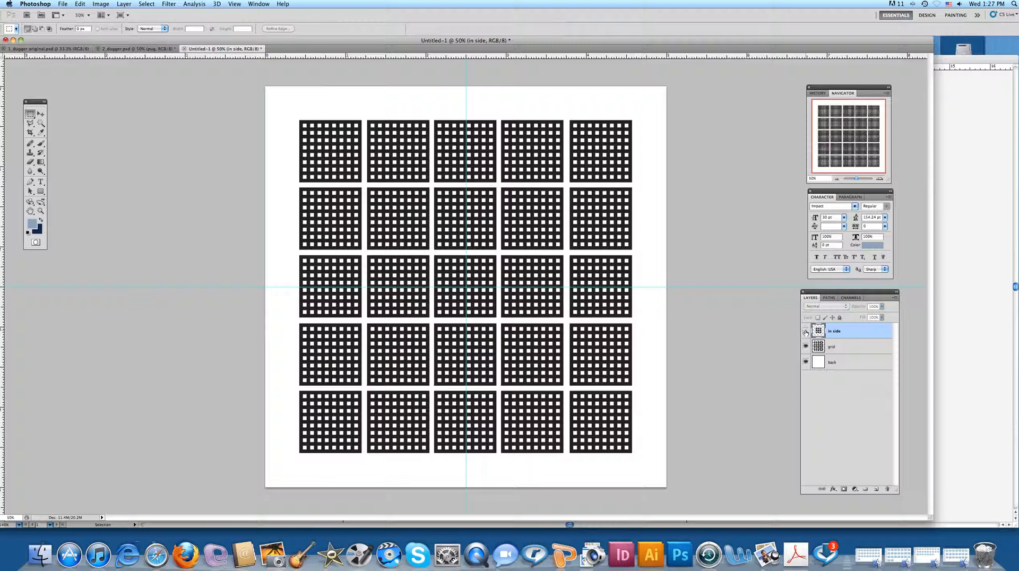
On the grid layer, marquee-select the central three-by-three block of small grids and delete it.
click(844, 349)
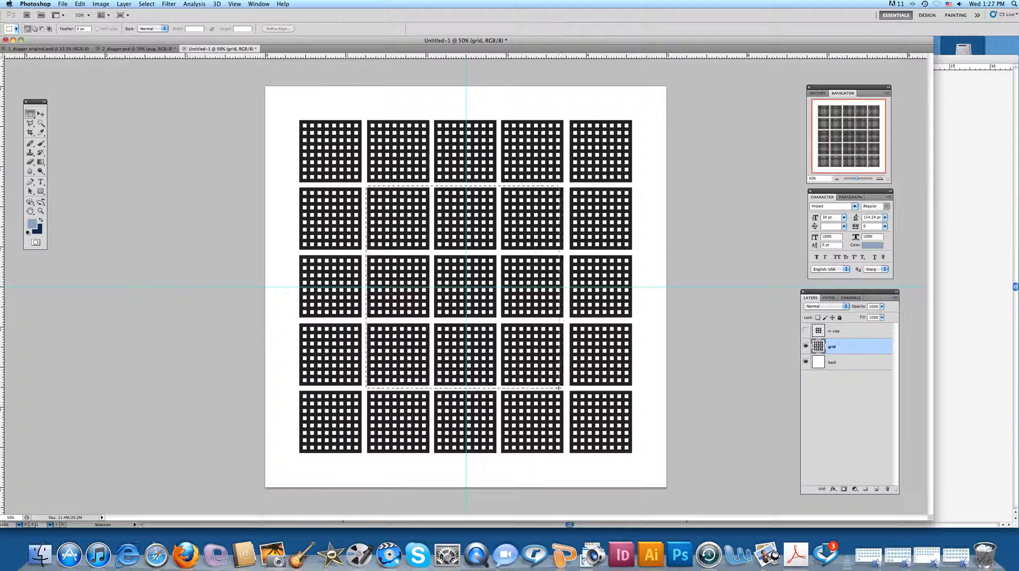
drag(565, 388, 566, 390)
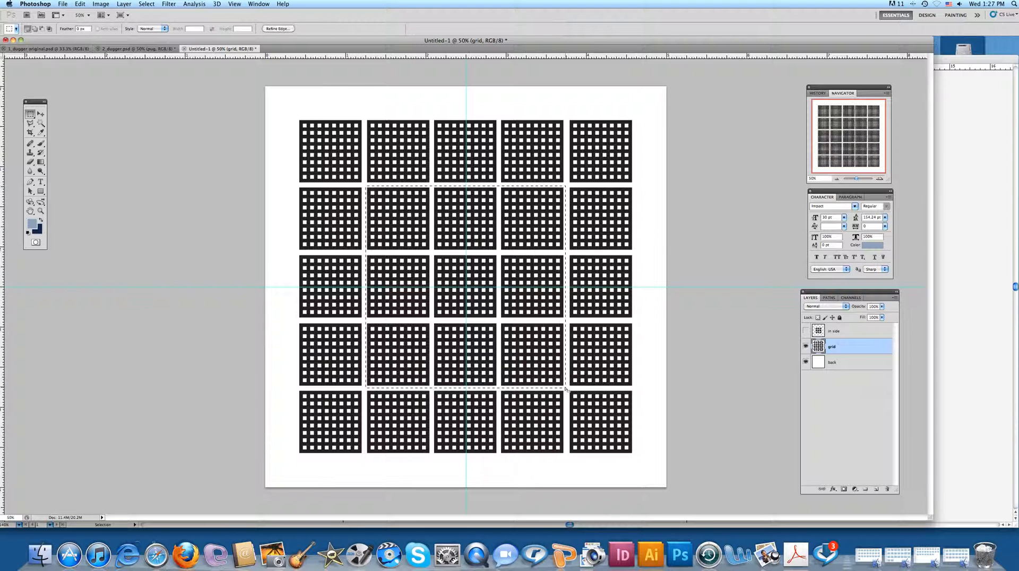
key(Delete)
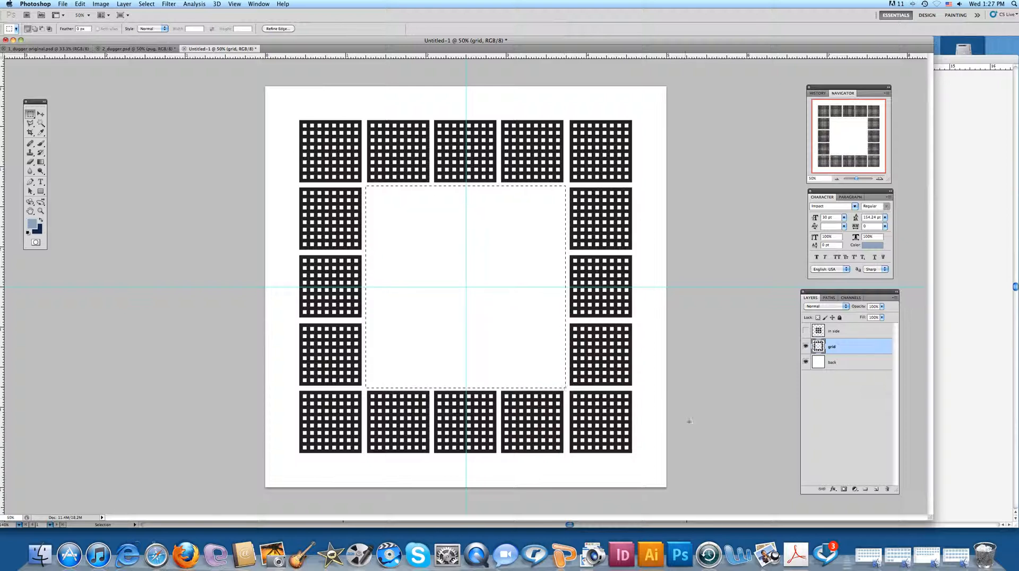
Toggle the in side layer's visibility repeatedly to compare the screen with and without its central block.
click(805, 331)
click(805, 331)
click(805, 332)
click(805, 331)
click(805, 331)
click(805, 331)
click(805, 332)
click(805, 331)
Clear the marquee selection and select all the black grid areas on the grid layer using Magic Wand and Similar.
click(39, 114)
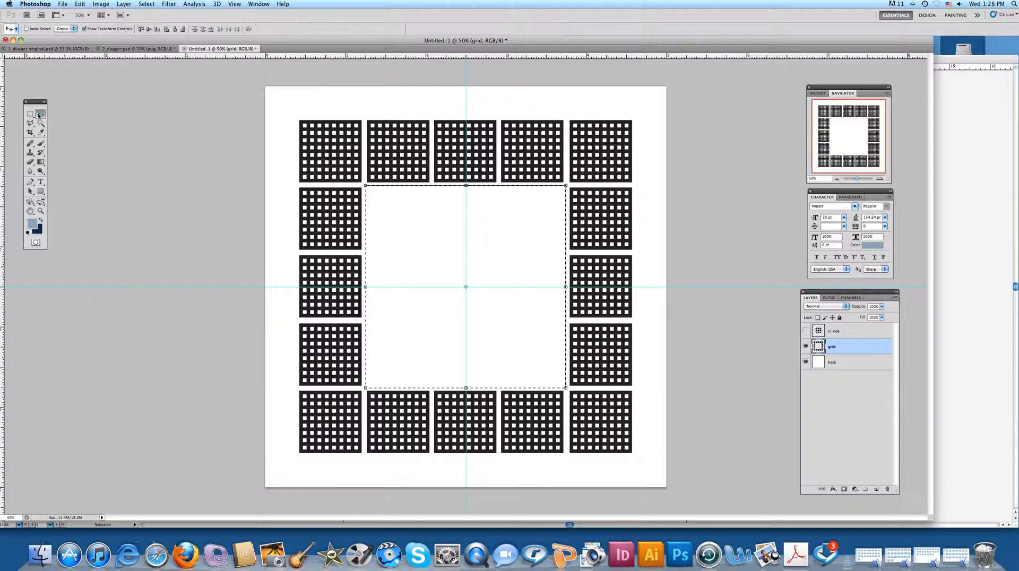
key(super+d)
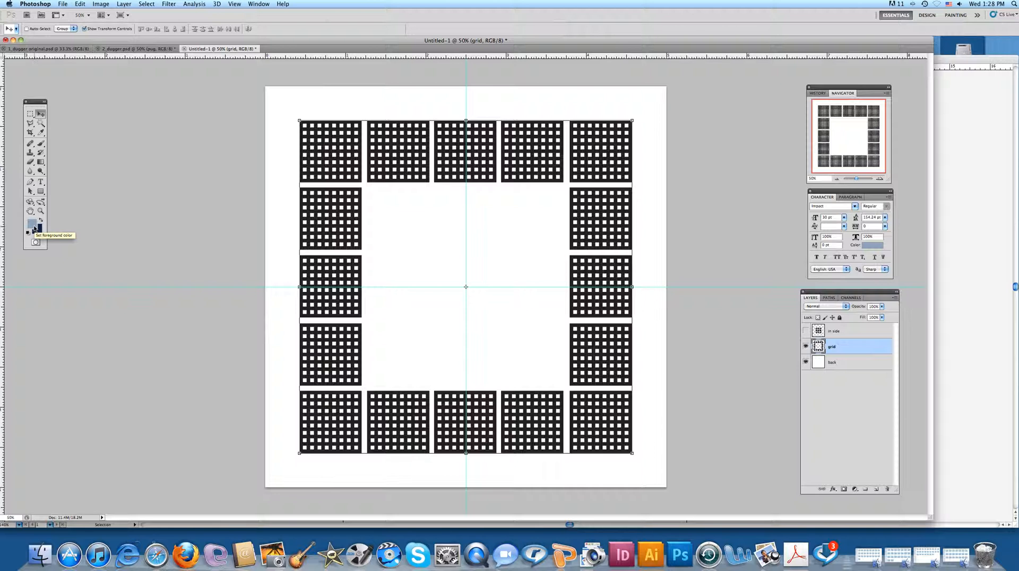
click(40, 123)
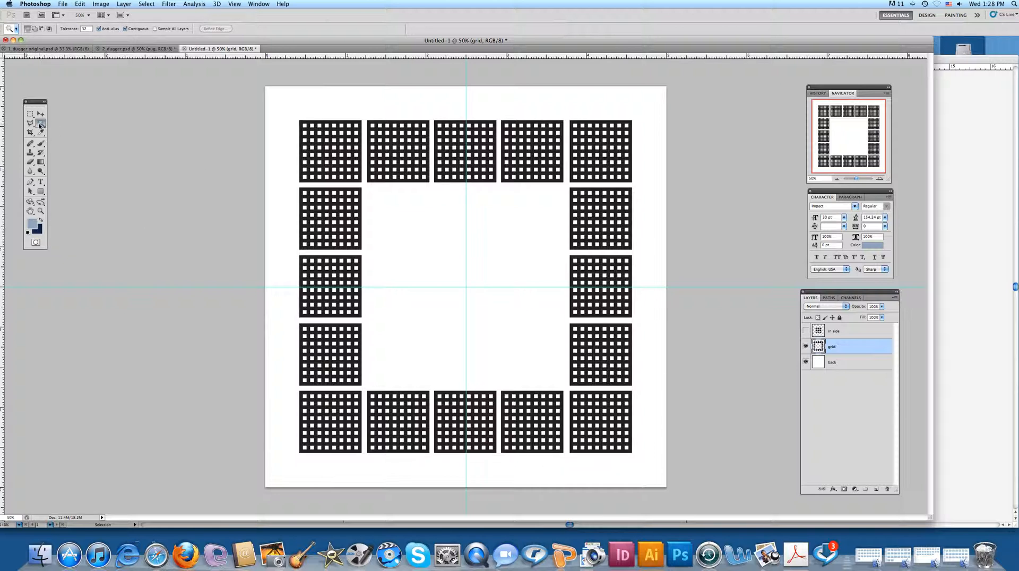
click(323, 171)
click(147, 4)
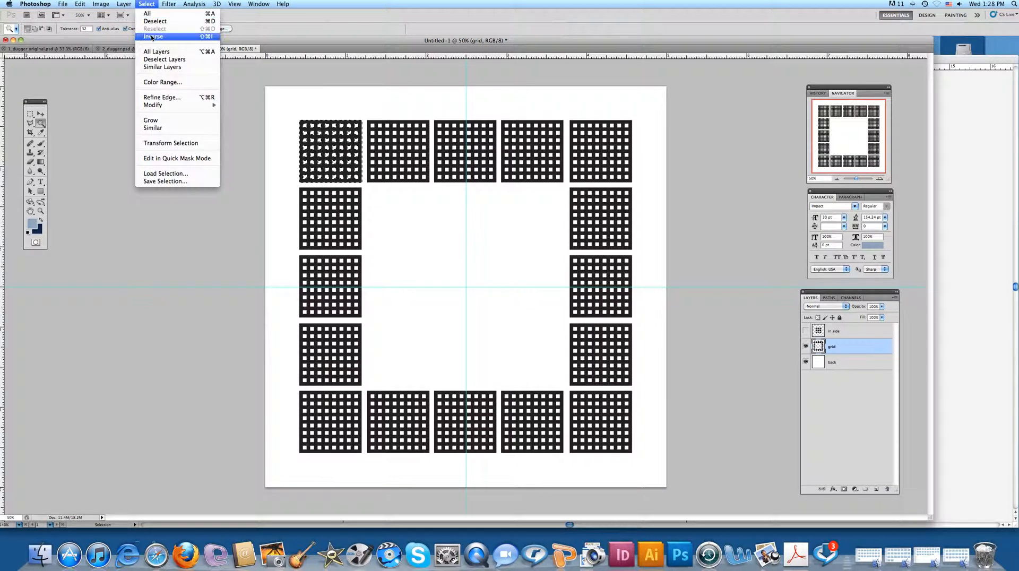
click(165, 129)
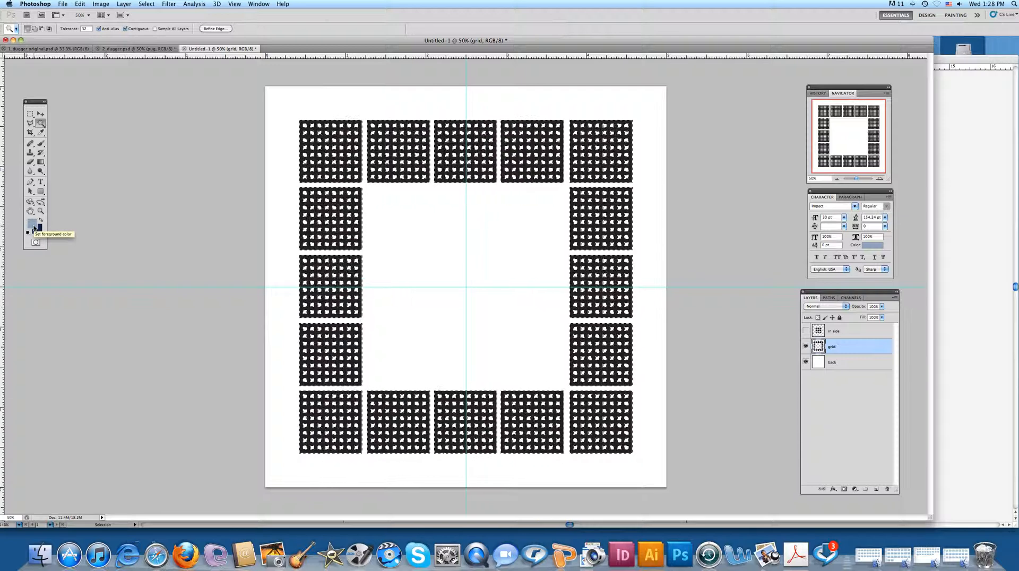
Fill the selected grids with the light blue foreground colour, and apply a radial gradient from light blue near the lower centre to navy at the upper right.
key(alt+BackSpace)
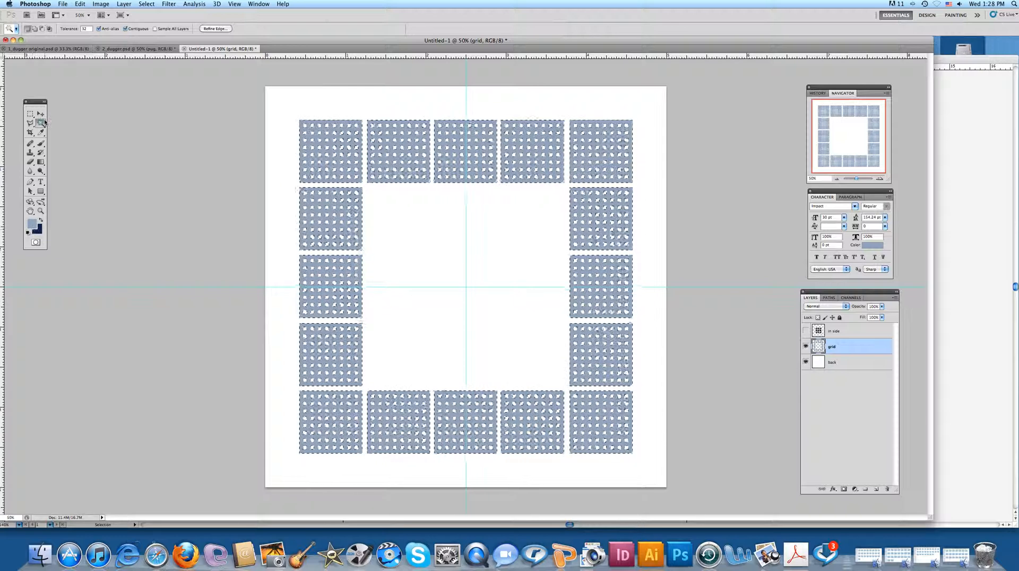
click(40, 162)
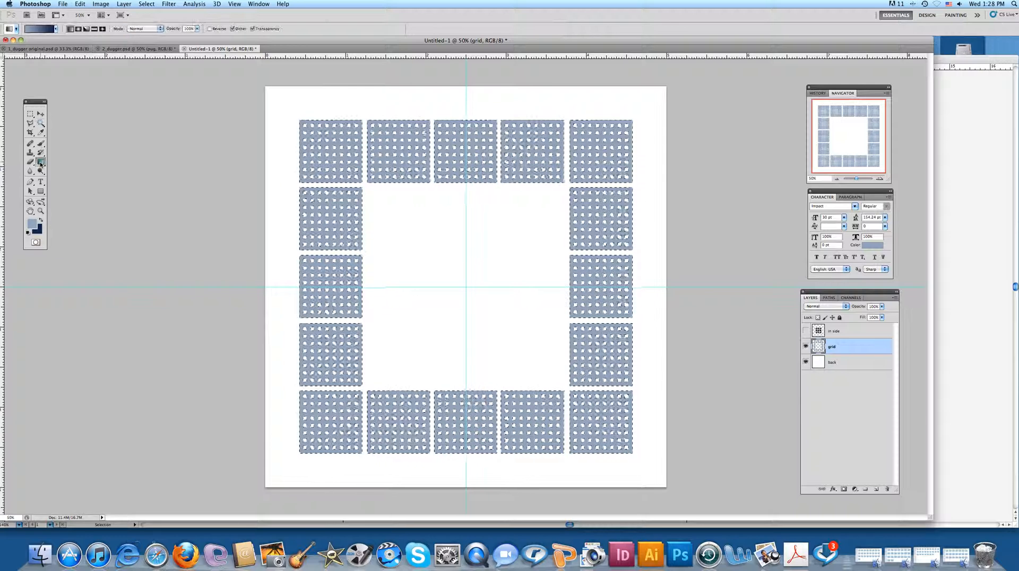
click(79, 30)
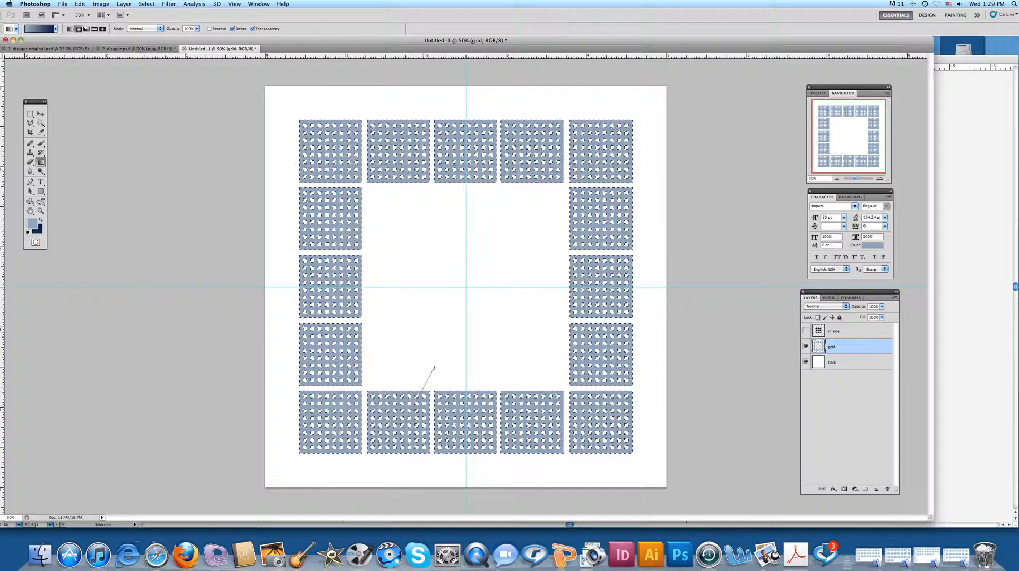
drag(519, 202, 520, 201)
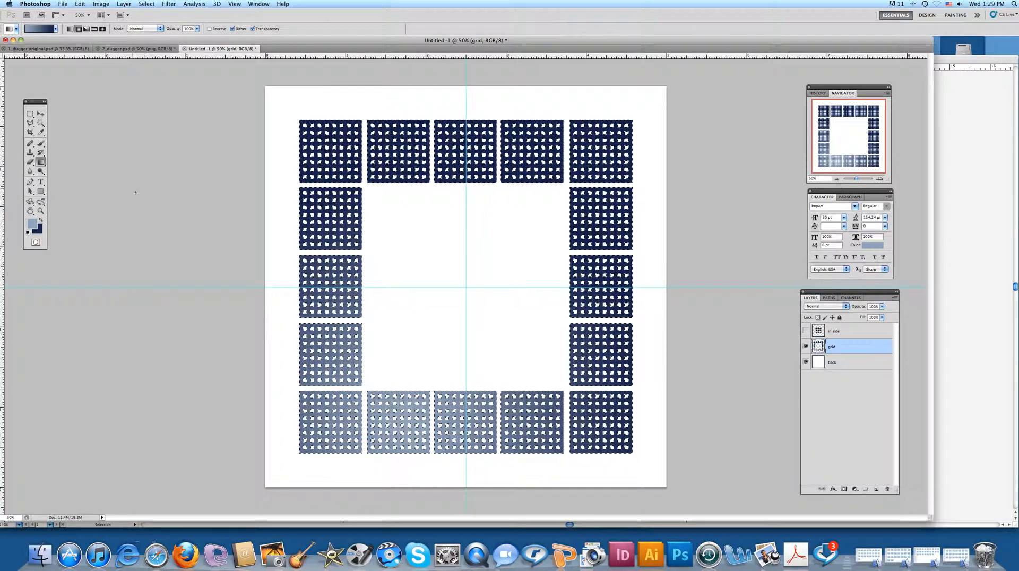
Switch to the 2_dugger.psd document and show its pug and dugger layers.
click(43, 116)
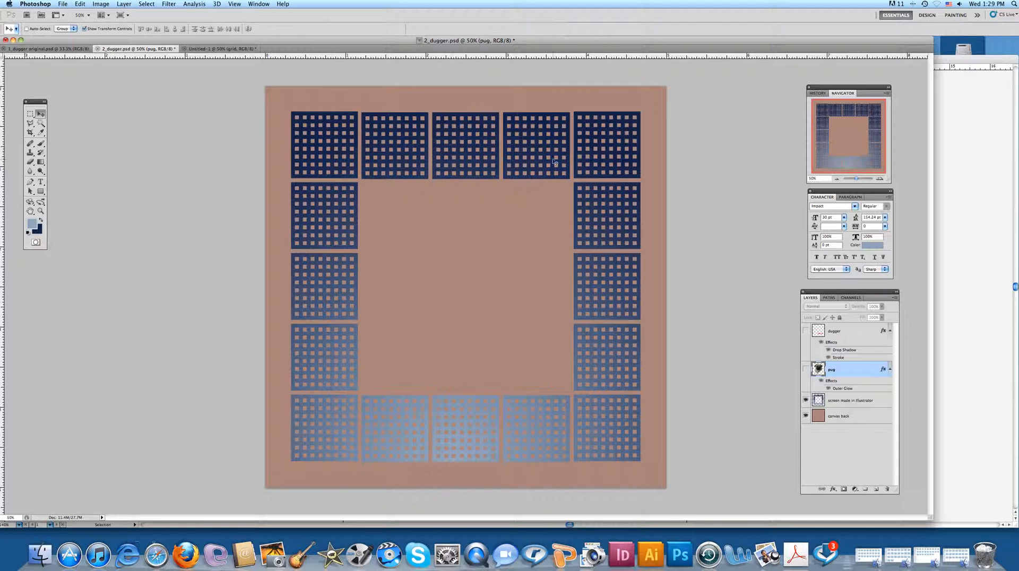
click(805, 369)
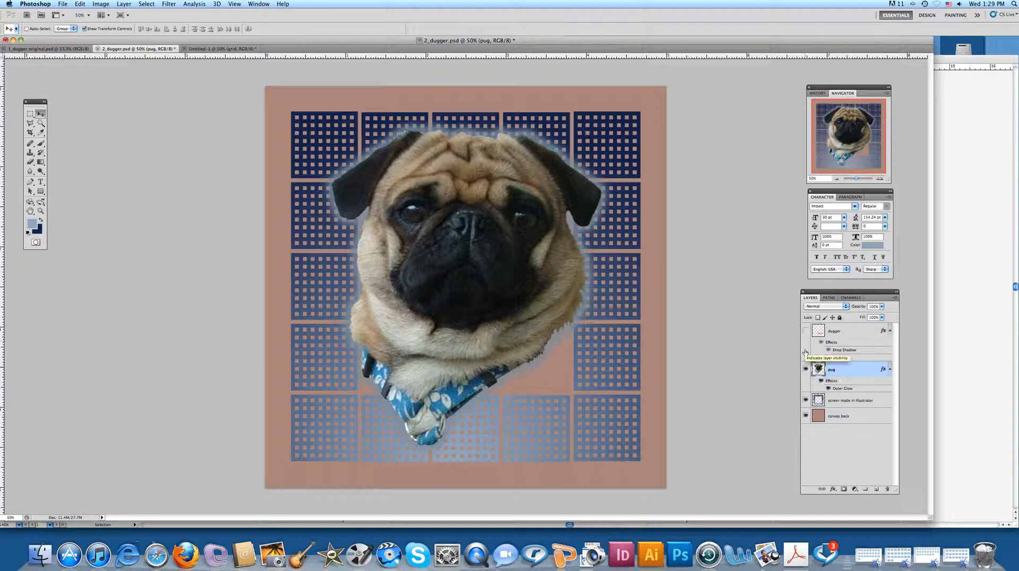
click(805, 332)
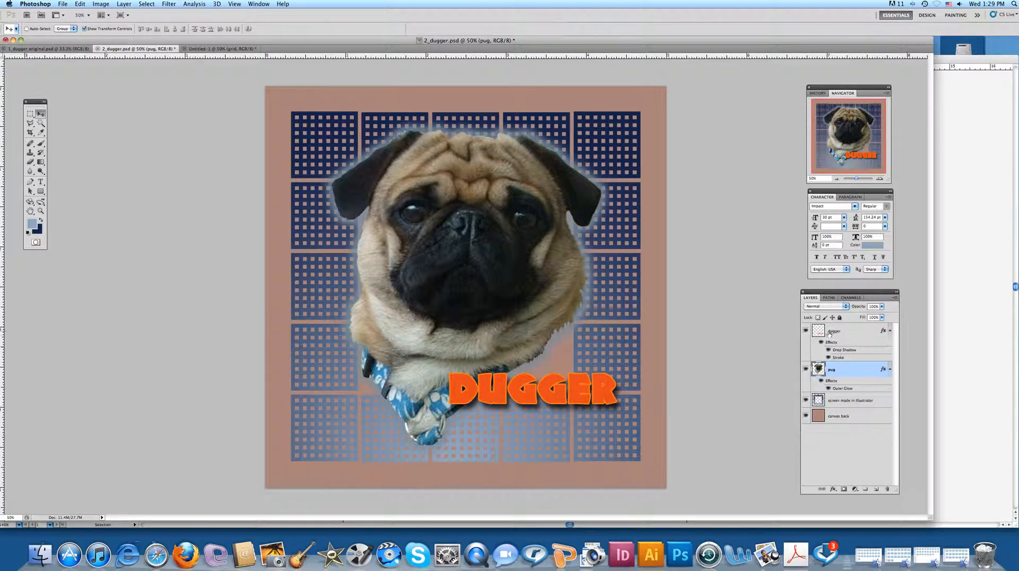
Toggle the dugger layer's Drop Shadow and Stroke effects off and on, and view the list of available layer effects.
click(828, 350)
click(828, 358)
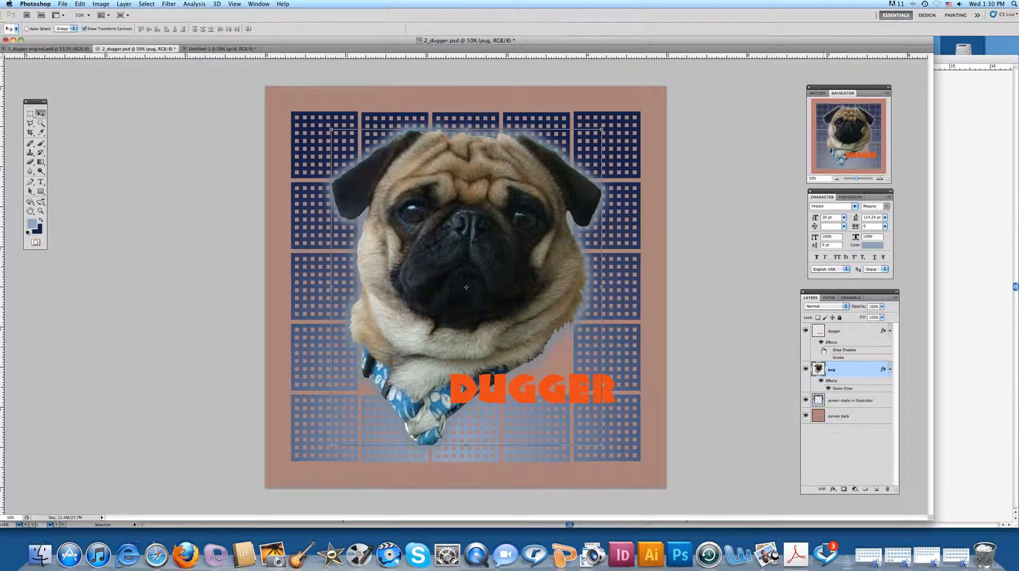
click(828, 350)
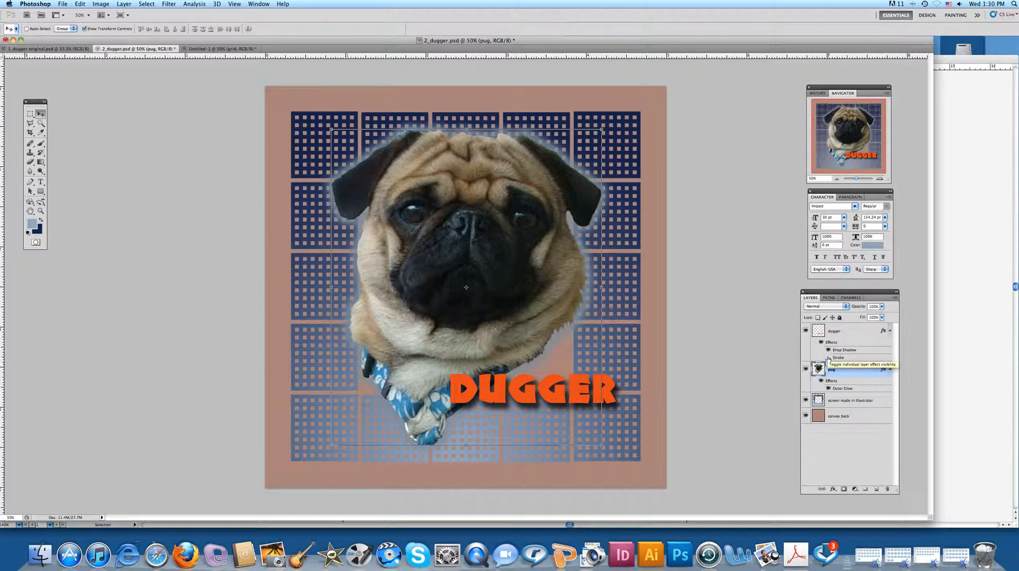
click(828, 358)
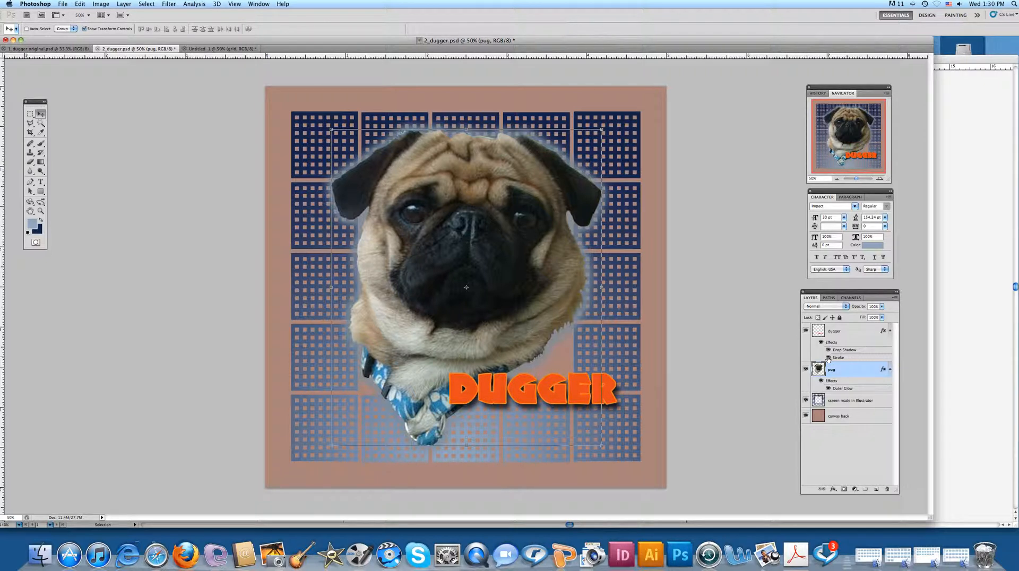
click(832, 489)
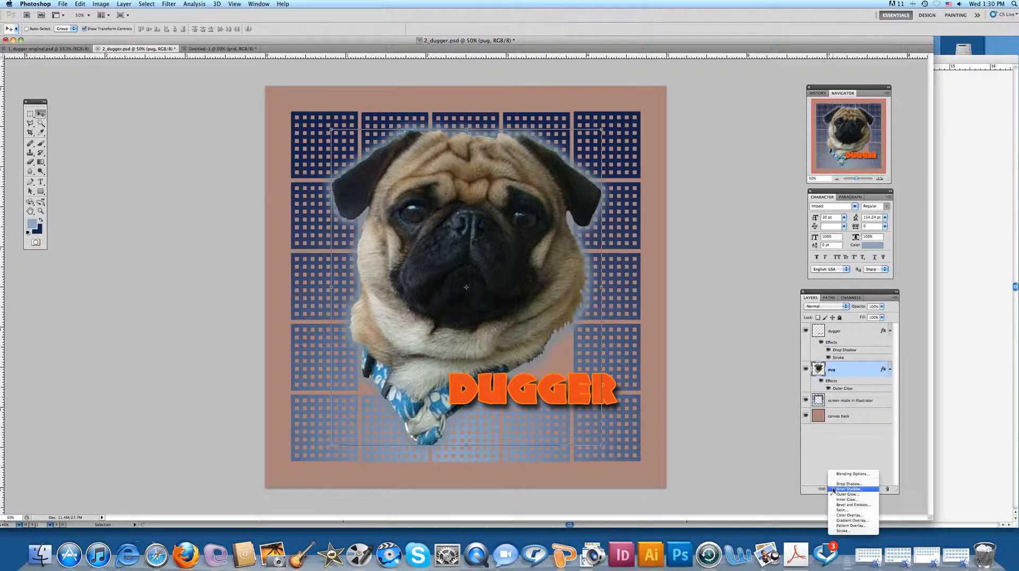
click(783, 400)
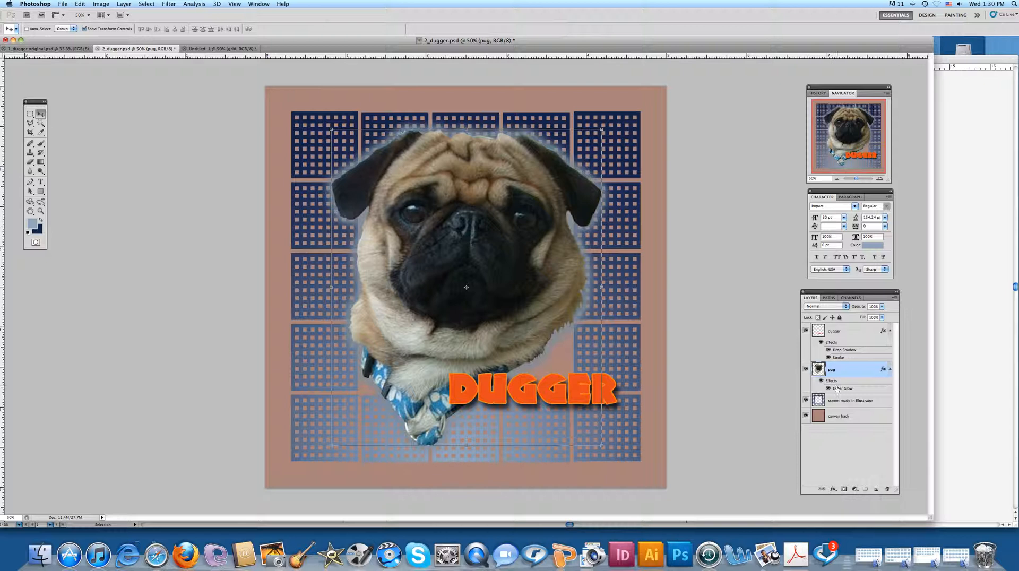
Adjust the Stroke size in the dugger layer's style, apply it, and turn off the transform controls.
double_click(837, 357)
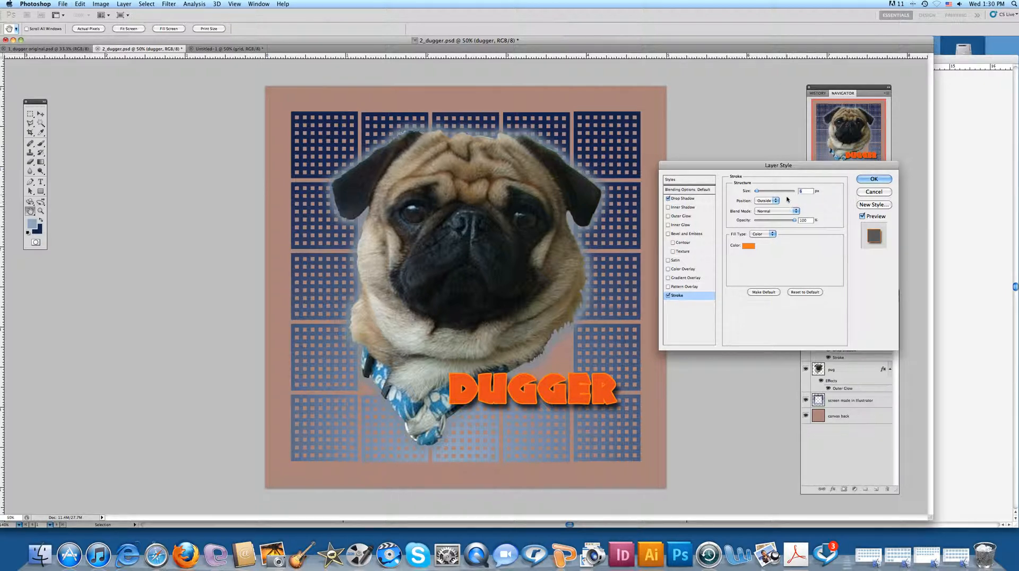
mouse_move(756, 191)
mouse_down()
mouse_move(765, 192)
mouse_move(757, 193)
mouse_up()
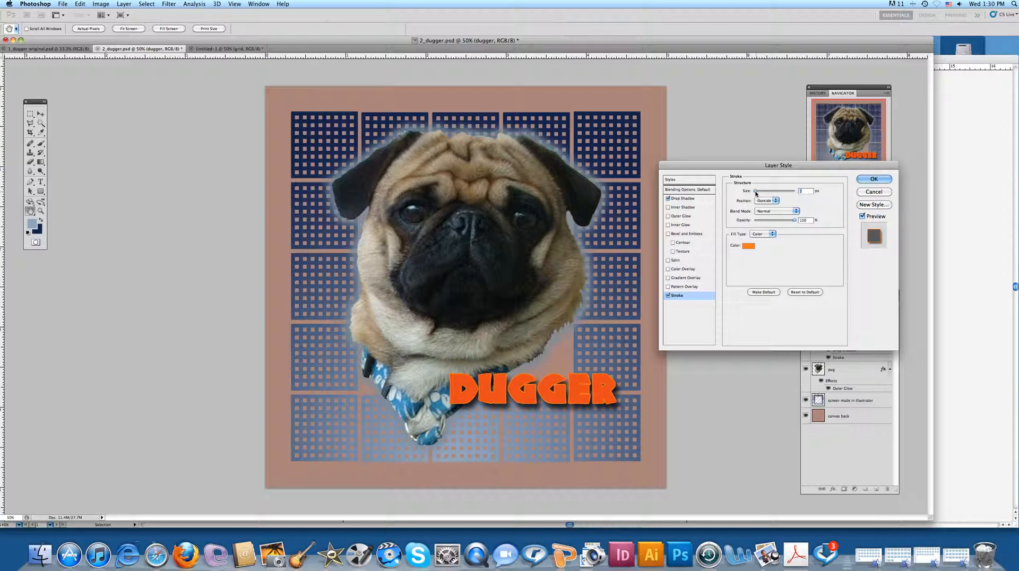
drag(756, 194, 756, 195)
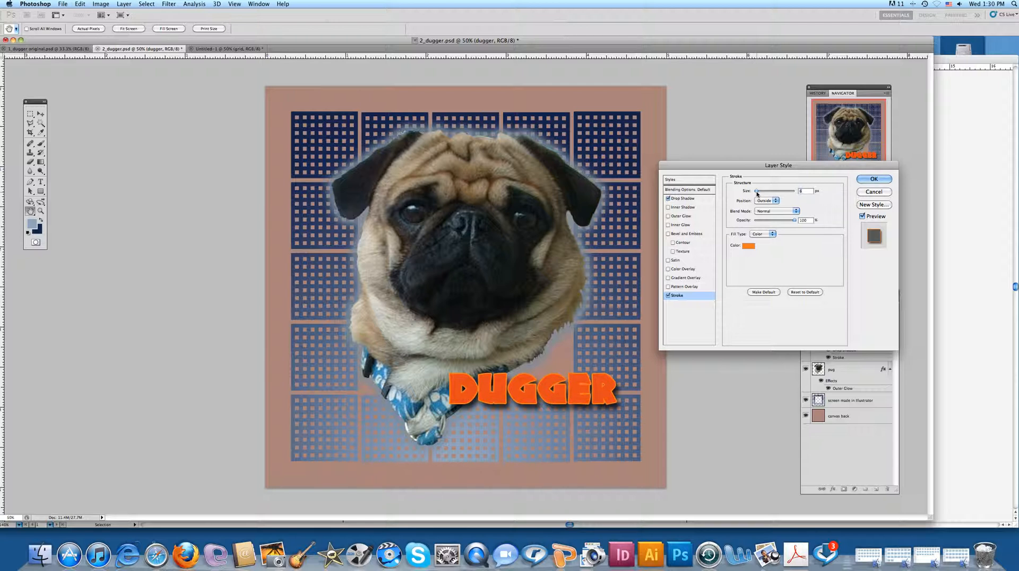
click(864, 181)
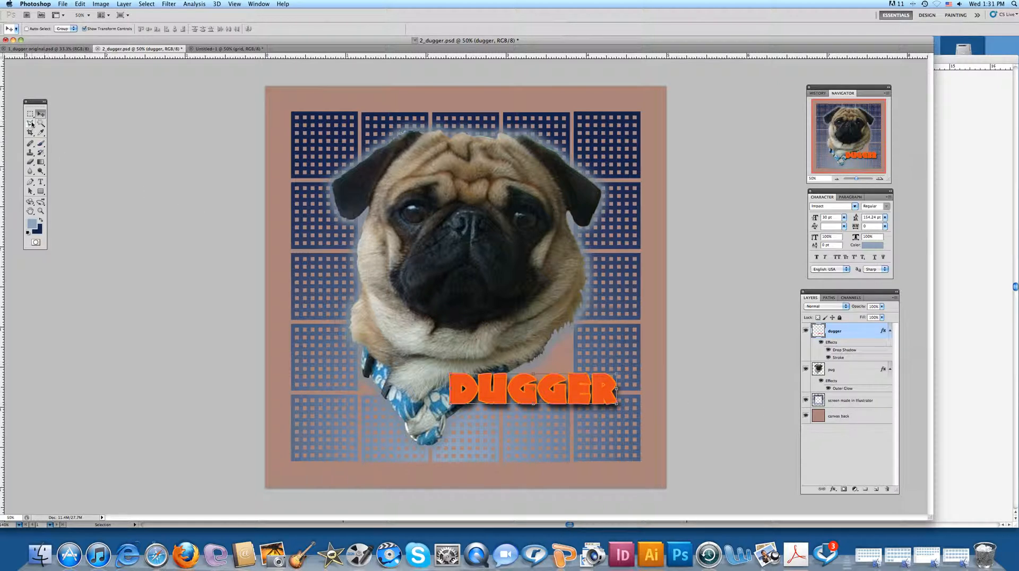
click(84, 29)
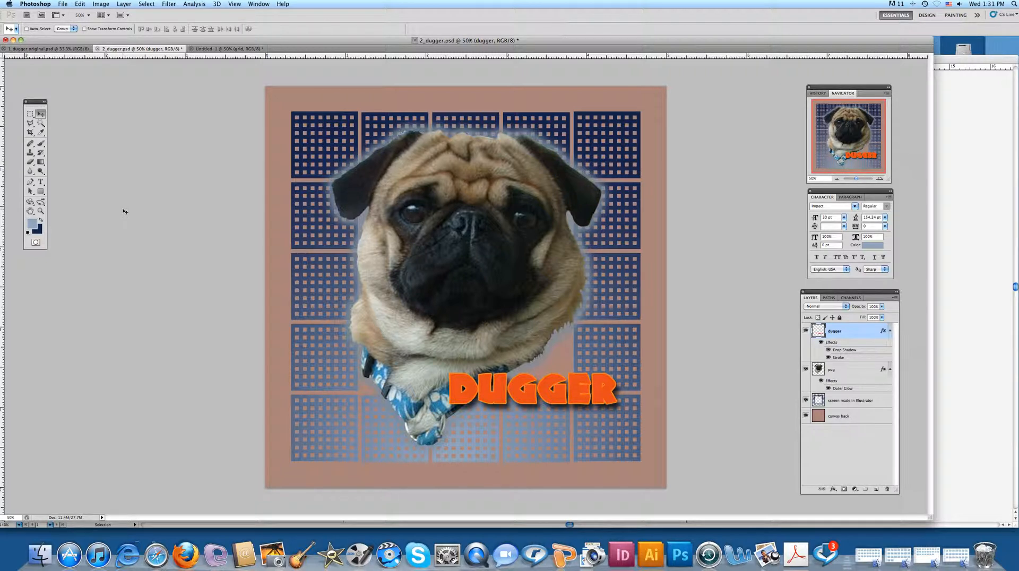